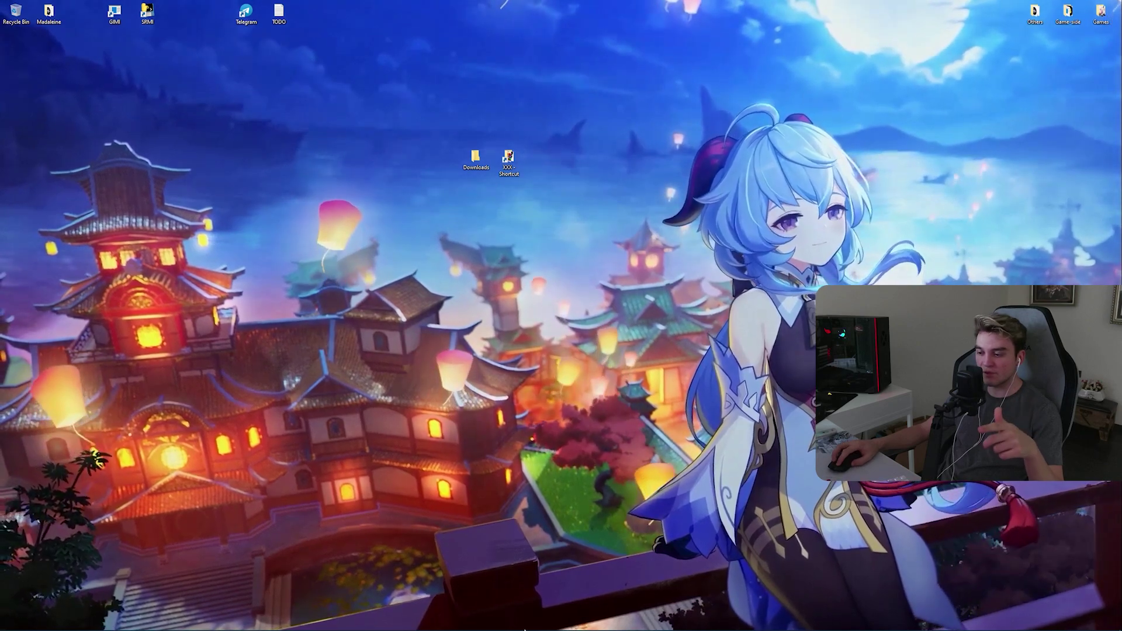
Download WWMI-For-Modders-v0.6.1.zip from the latest release of the SpectrumQT/WWMI GitHub repository
{"action": "left_click", "coordinate": [557, 622]}
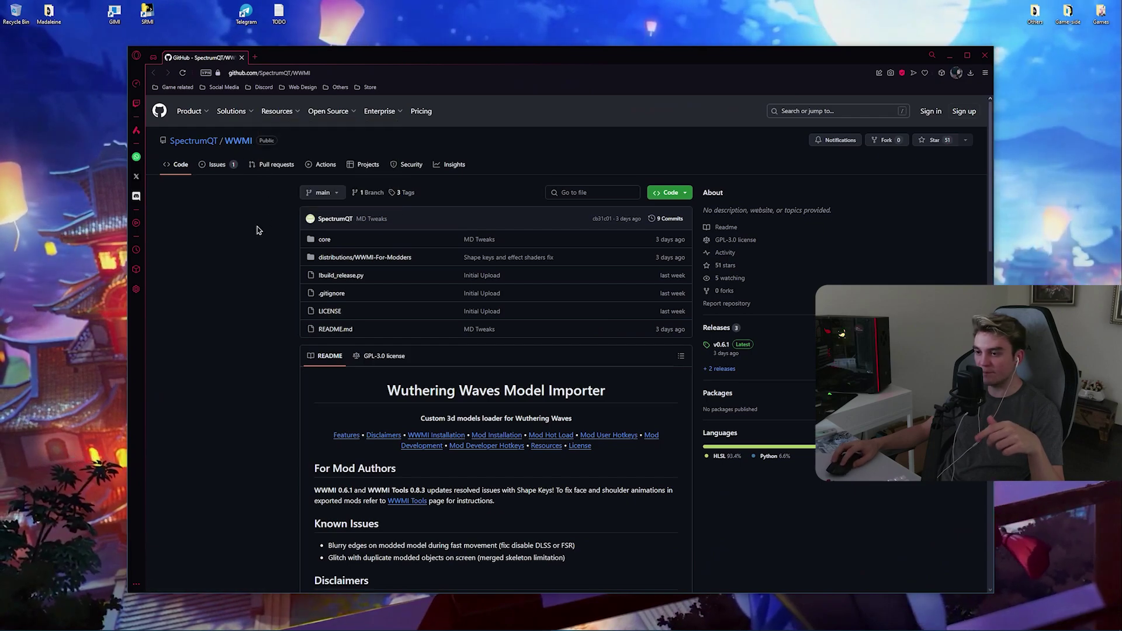
{"action": "right_click", "coordinate": [720, 332]}
{"action": "left_click", "coordinate": [752, 338]}
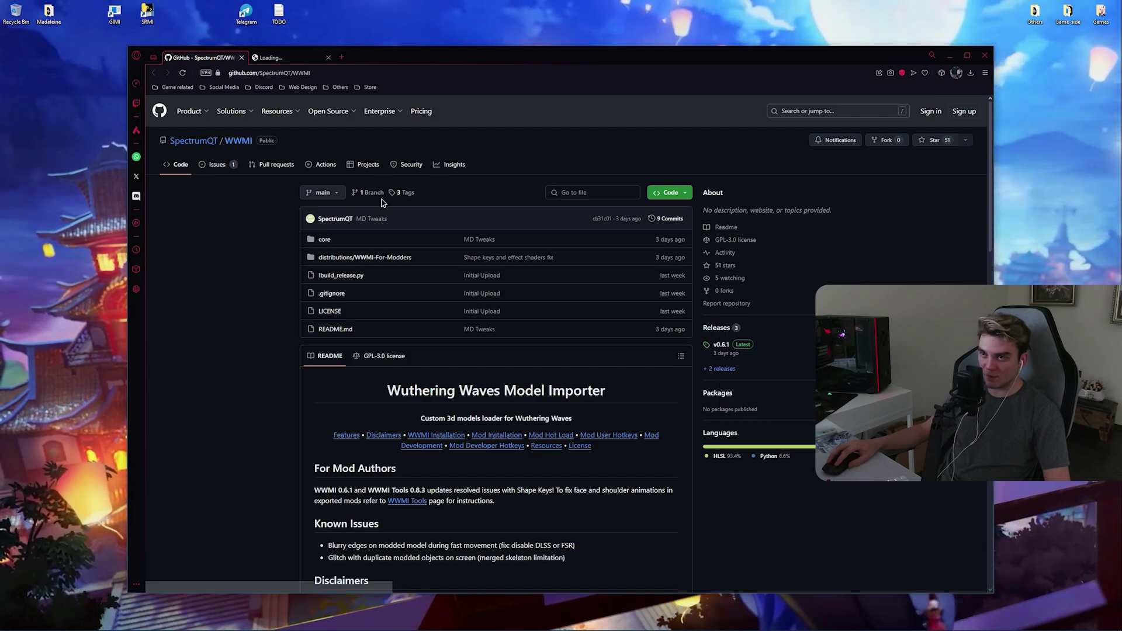
{"action": "left_click", "coordinate": [284, 58]}
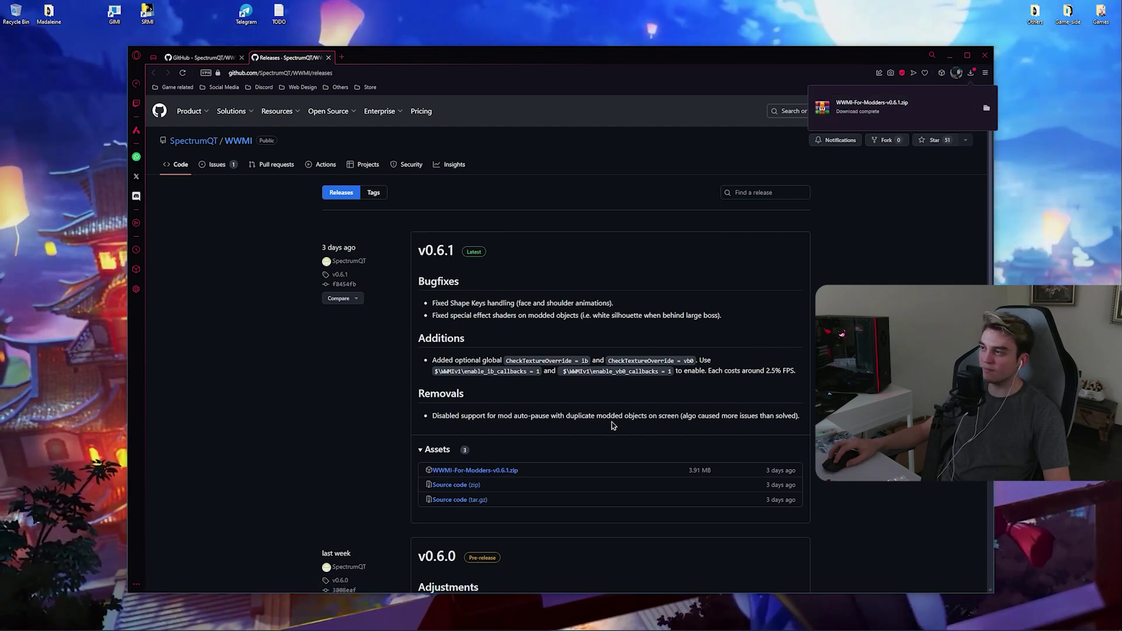
{"action": "left_click", "coordinate": [327, 58]}
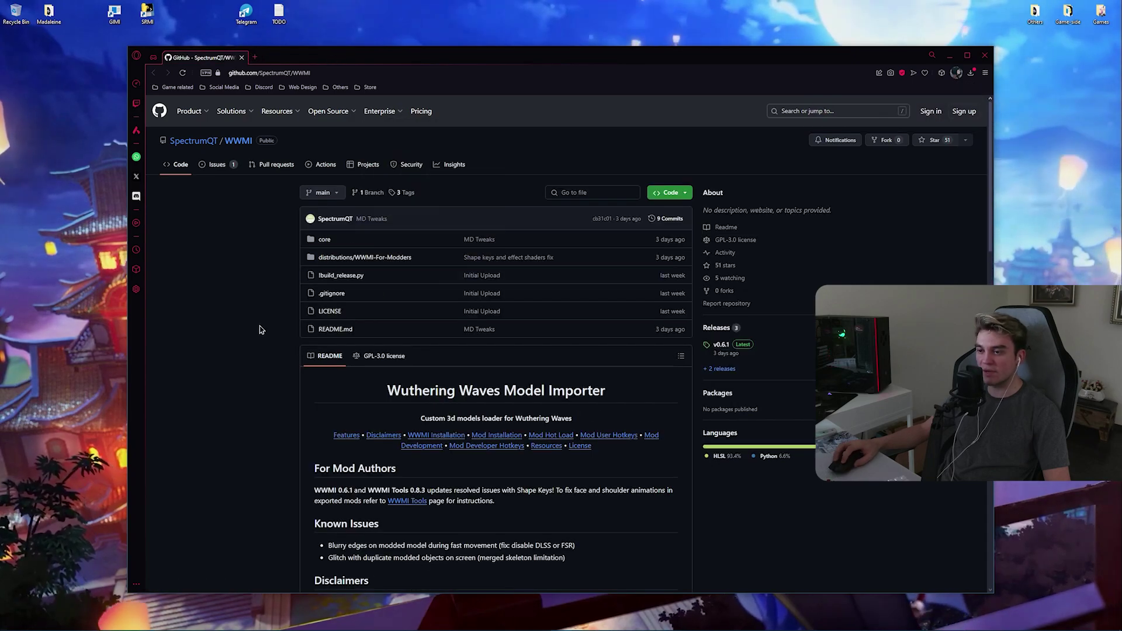
Follow the Python link in the README's WWMI Installation section and download the Python 3.12.4 Windows installer
{"action": "scroll", "coordinate": [260, 331], "scroll_direction": "down", "scroll_amount": 10}
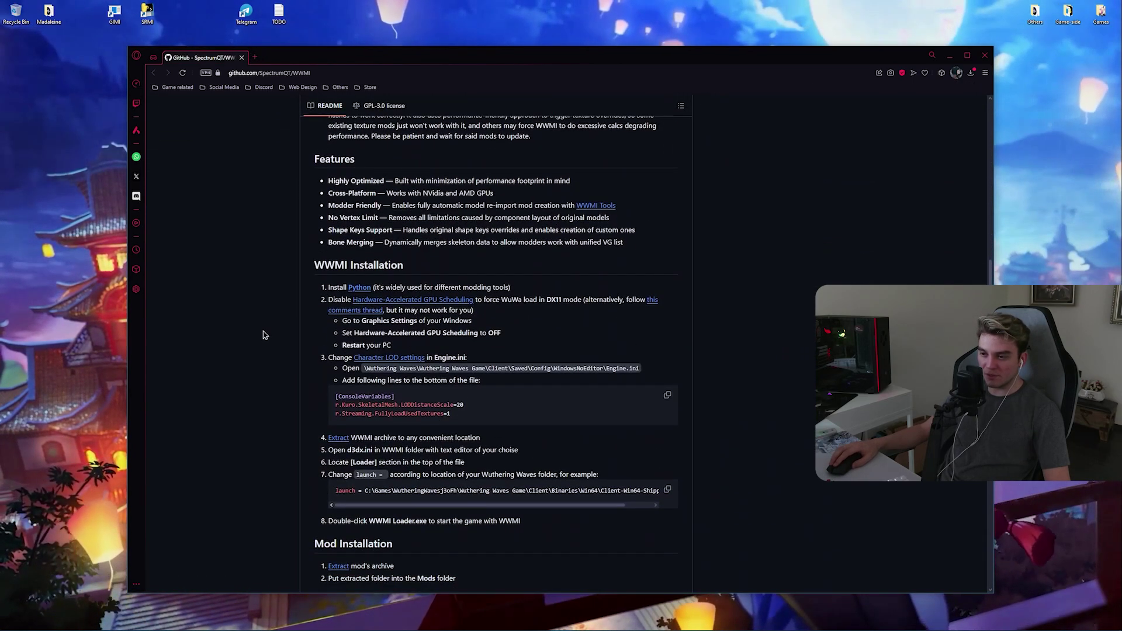
{"action": "left_click", "coordinate": [360, 288]}
{"action": "left_click", "coordinate": [154, 72]}
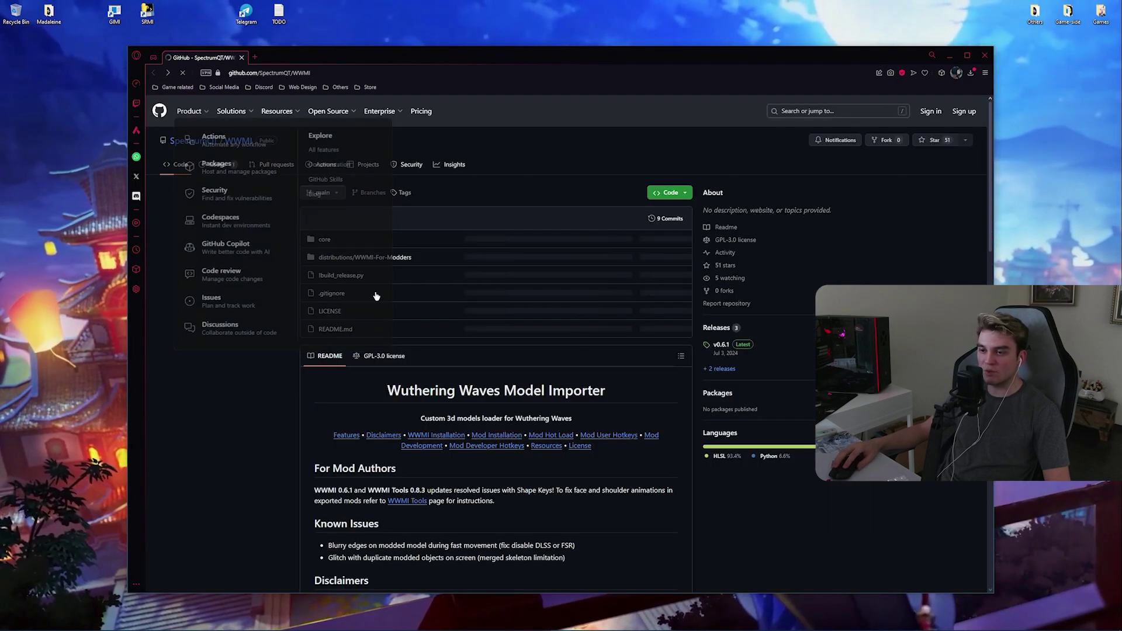
{"action": "scroll", "coordinate": [261, 363], "scroll_direction": "down", "scroll_amount": 10}
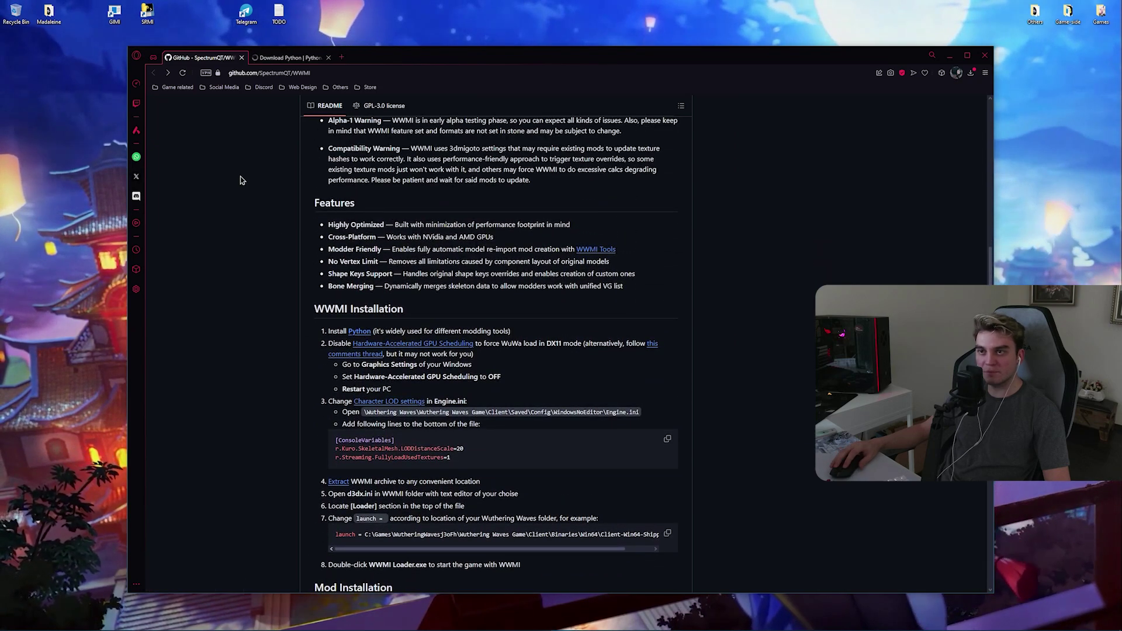
{"action": "left_click", "coordinate": [281, 60]}
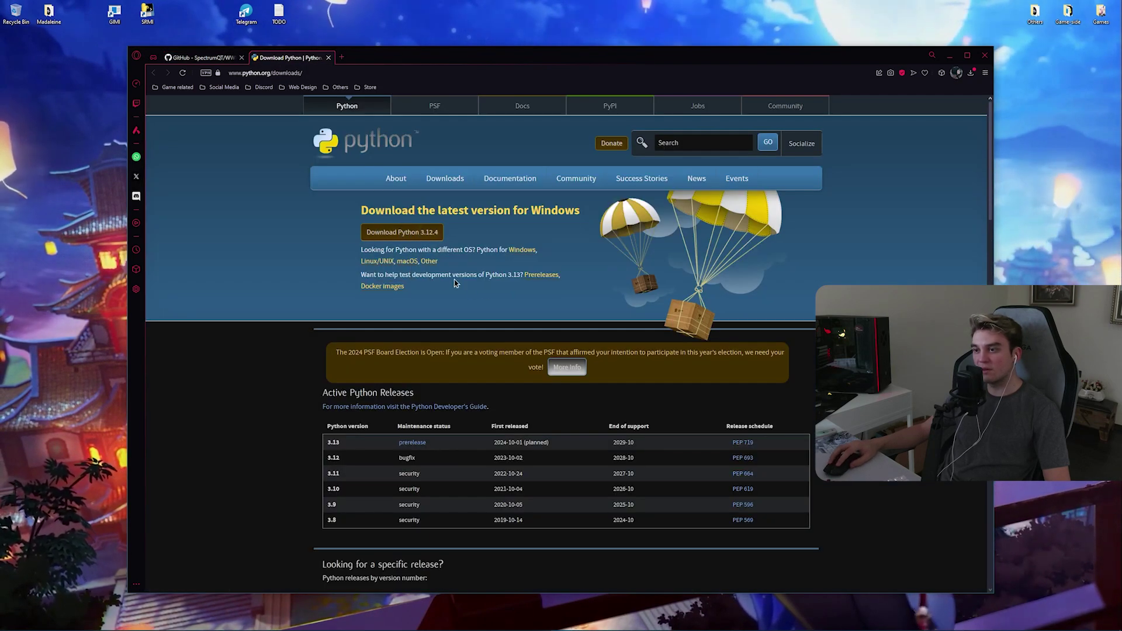
{"action": "left_click", "coordinate": [385, 235]}
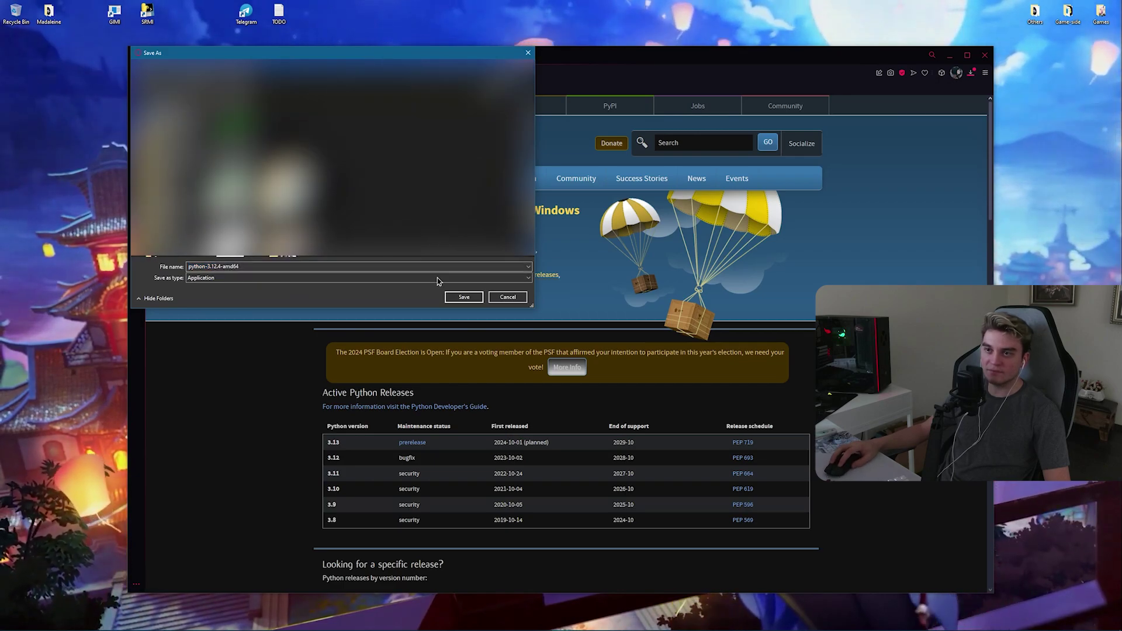
{"action": "left_click", "coordinate": [464, 298]}
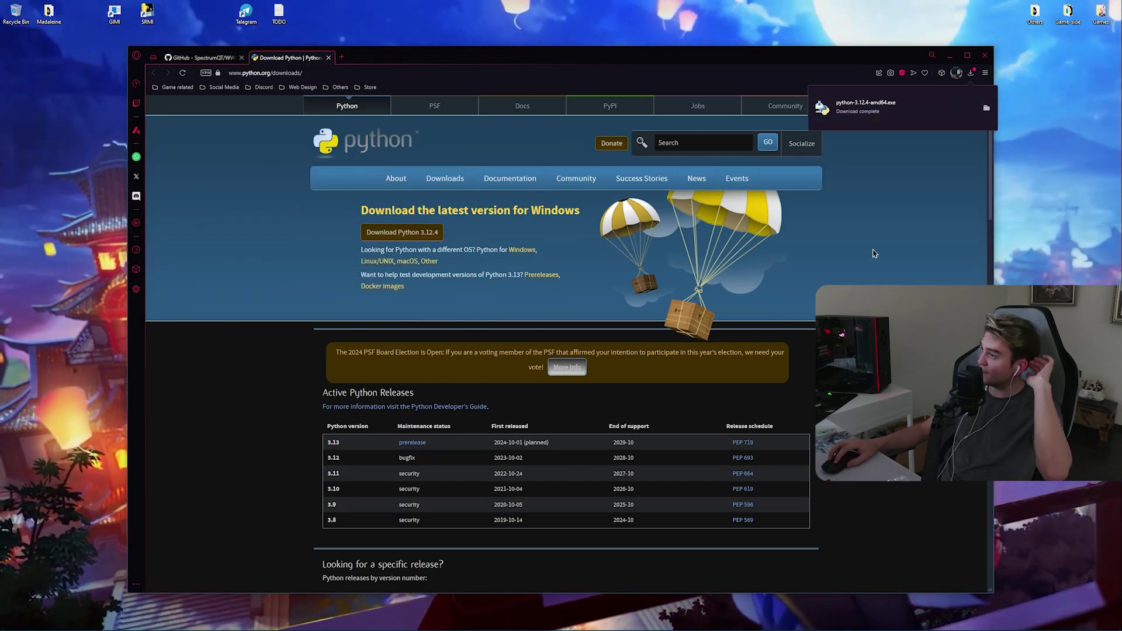
{"action": "left_click", "coordinate": [329, 58]}
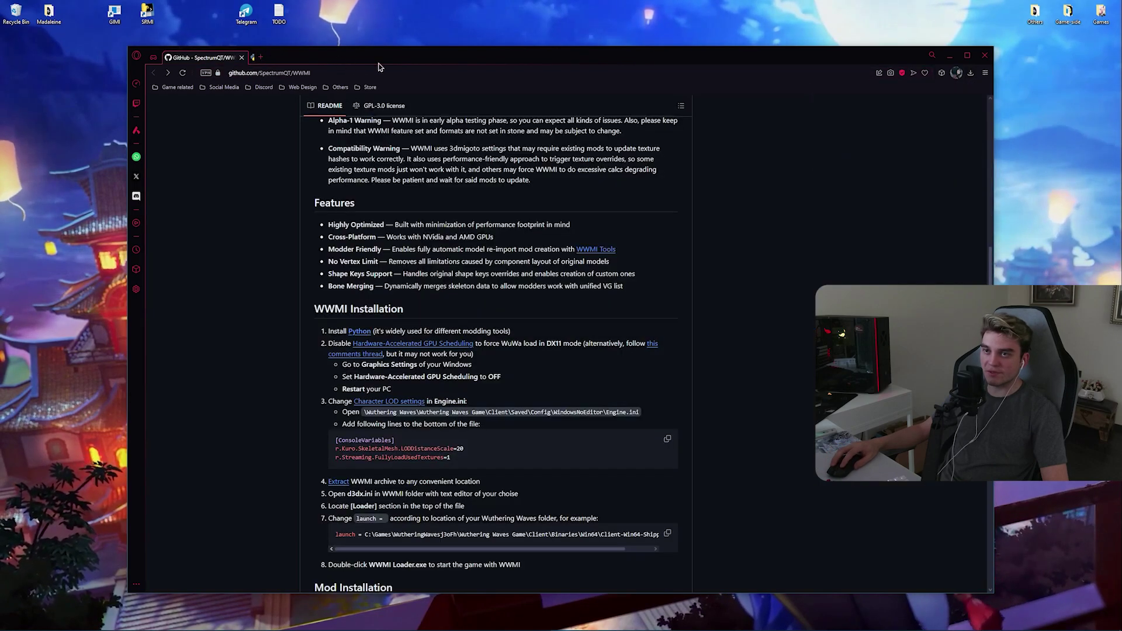
Install Python 3.12.4 from Downloads with admin privileges and python.exe added to PATH, and delete the installer file
{"action": "left_click", "coordinate": [948, 55]}
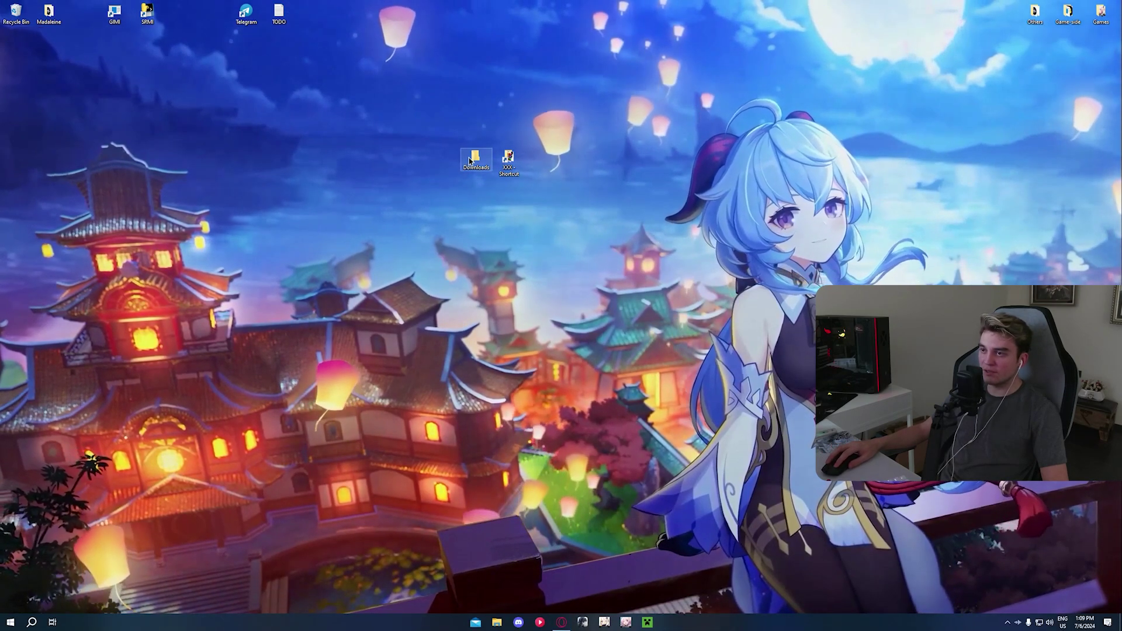
{"action": "double_click", "coordinate": [471, 159]}
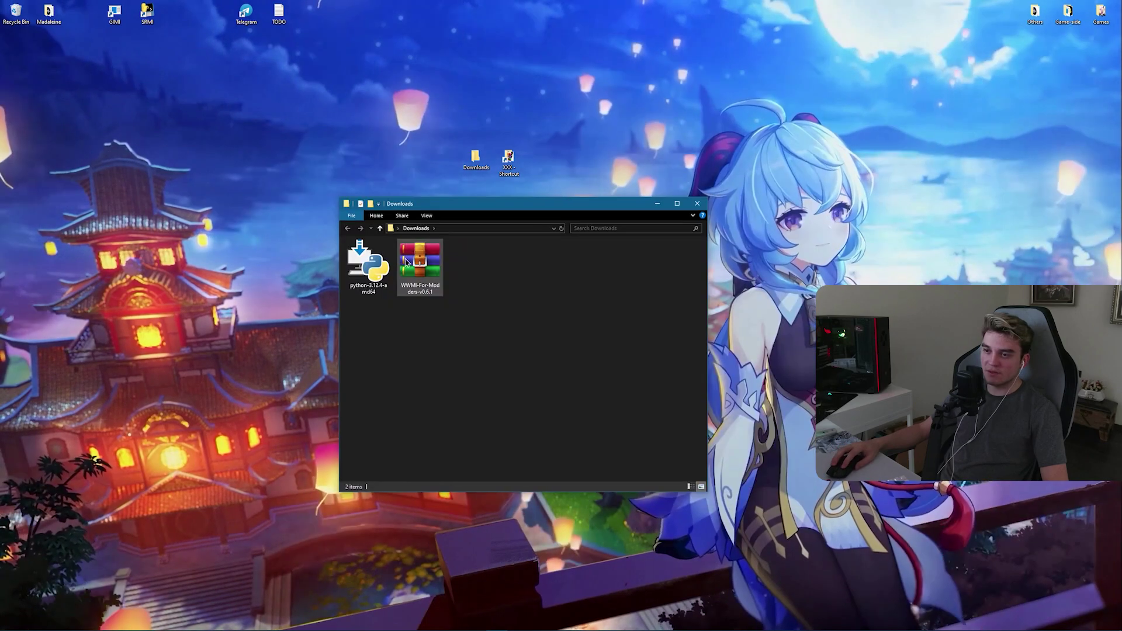
{"action": "double_click", "coordinate": [366, 273]}
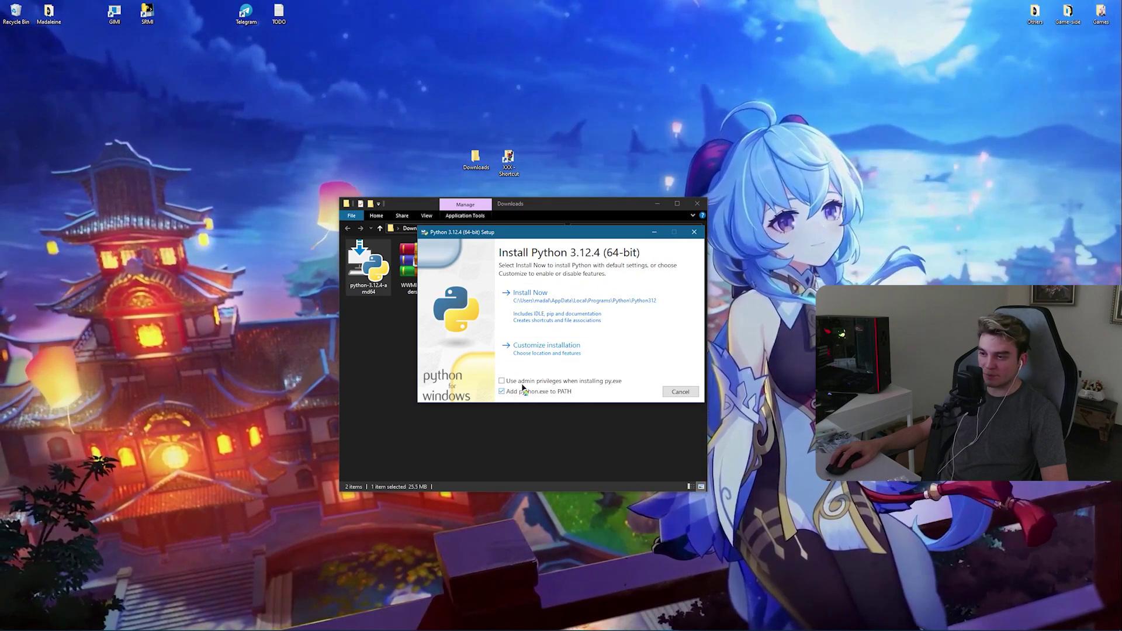
{"action": "left_click", "coordinate": [502, 381]}
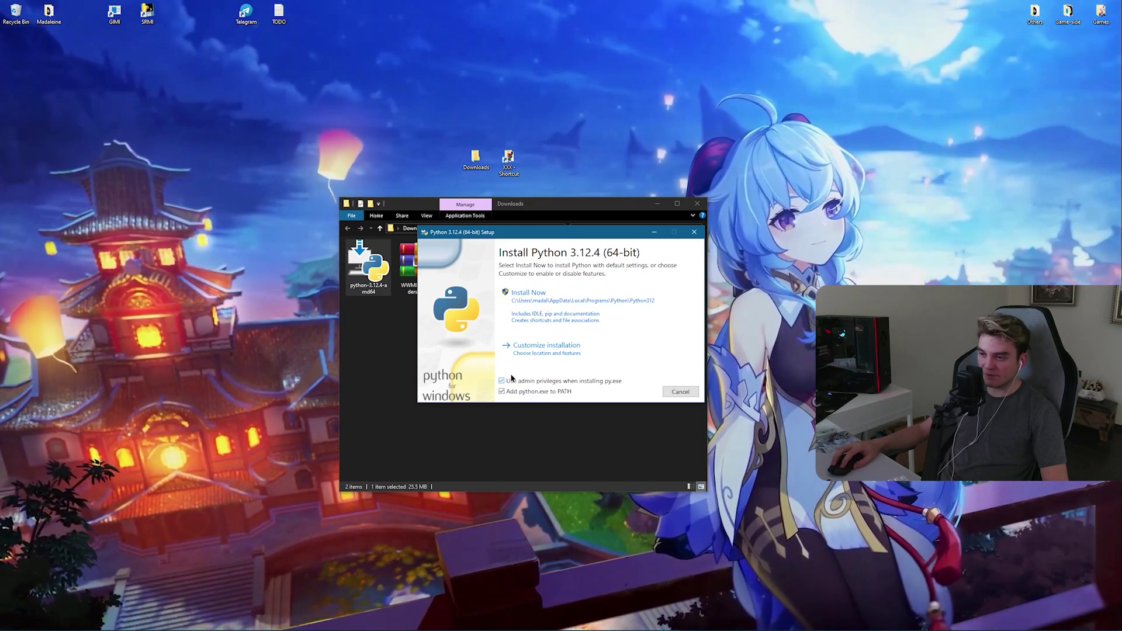
{"action": "left_click", "coordinate": [545, 304]}
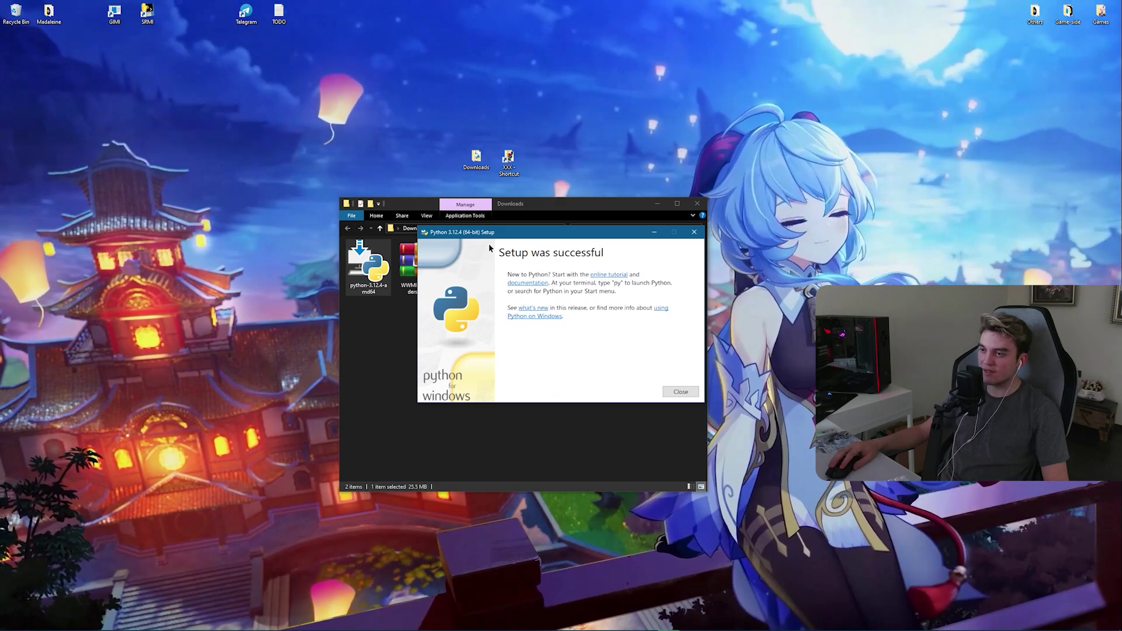
{"action": "left_click", "coordinate": [679, 392]}
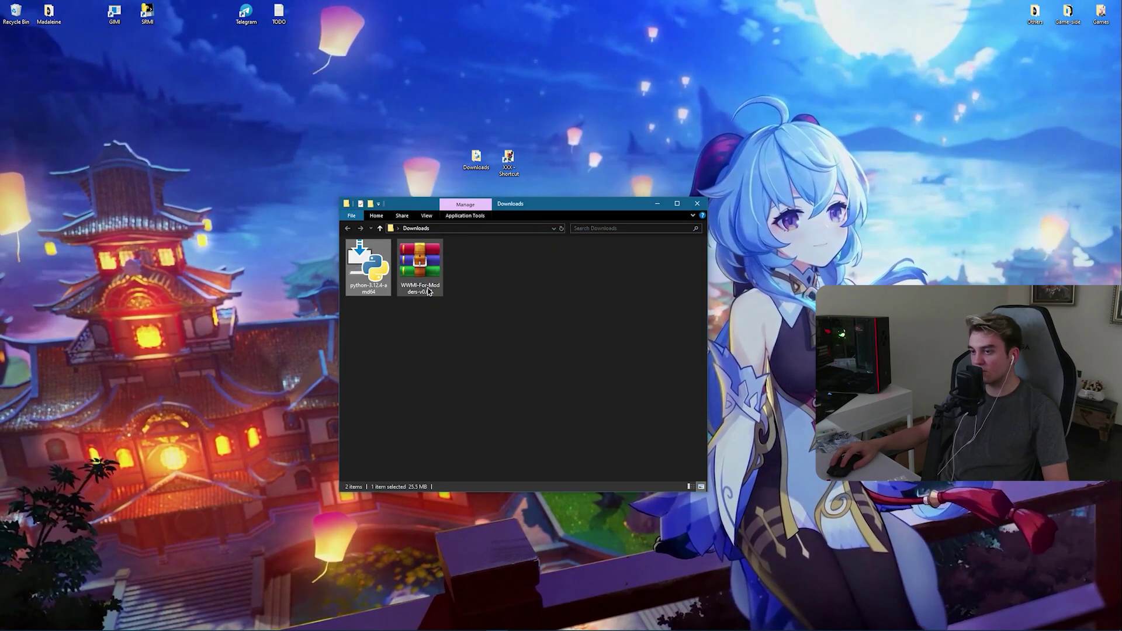
{"action": "key", "text": "Delete"}
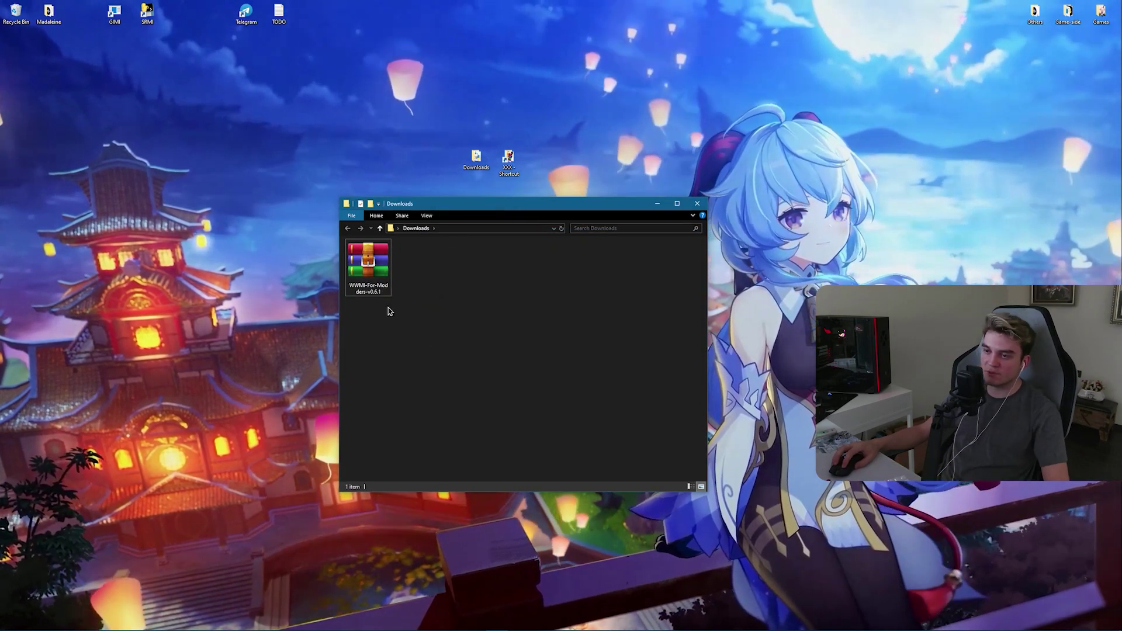
Extract the WWMI-For-Modders folder from the downloaded archive into D:\b. Games\XXX and delete the archive from Downloads
{"action": "left_click_drag", "start_coordinate": [493, 206], "coordinate": [312, 204]}
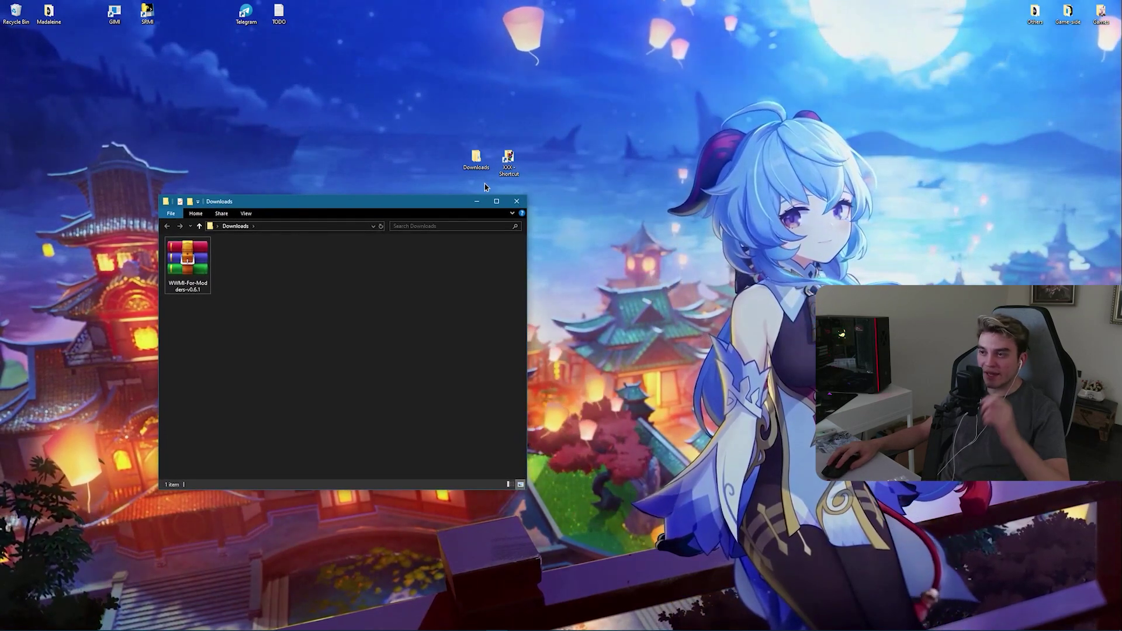
{"action": "left_click", "coordinate": [206, 264]}
{"action": "double_click", "coordinate": [206, 265]}
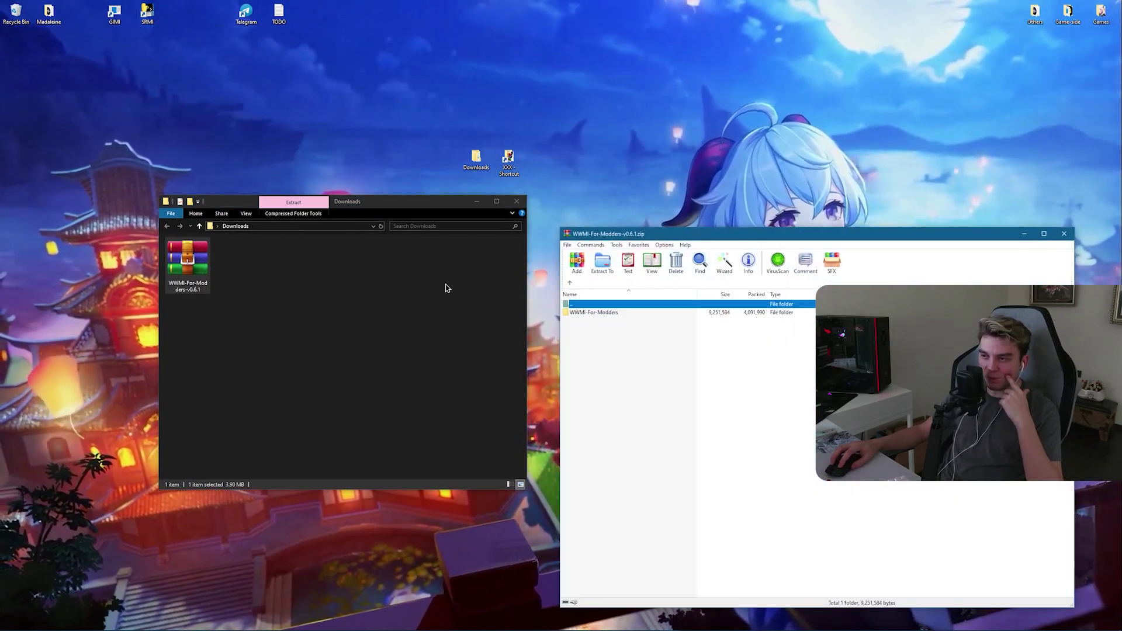
{"action": "left_click_drag", "start_coordinate": [801, 236], "coordinate": [797, 201]}
{"action": "left_click", "coordinate": [588, 278]}
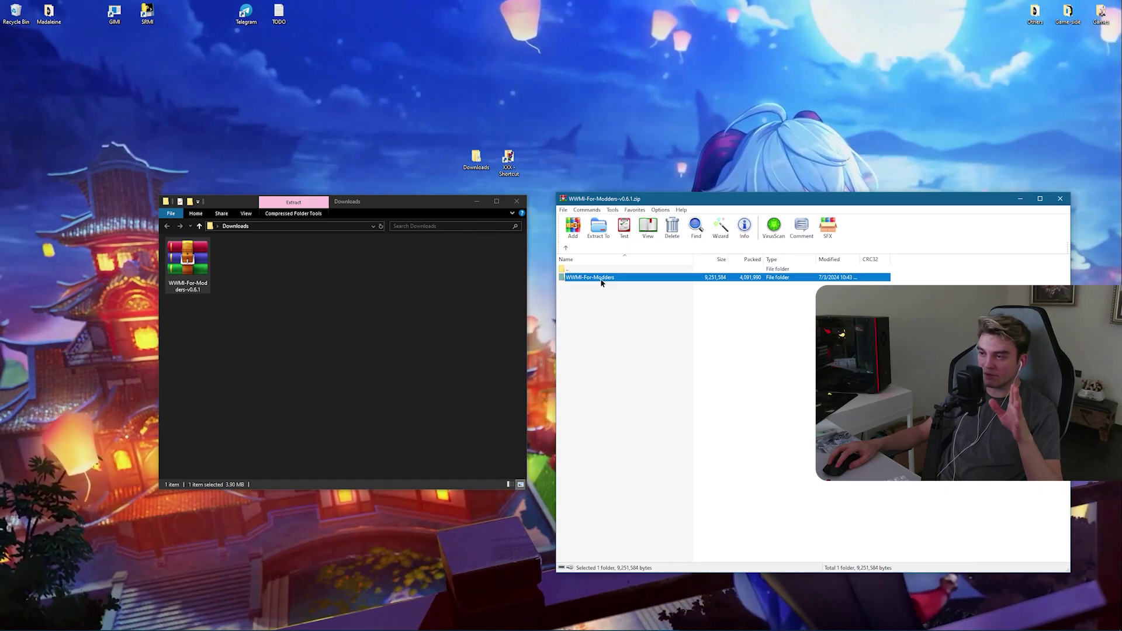
{"action": "double_click", "coordinate": [512, 167]}
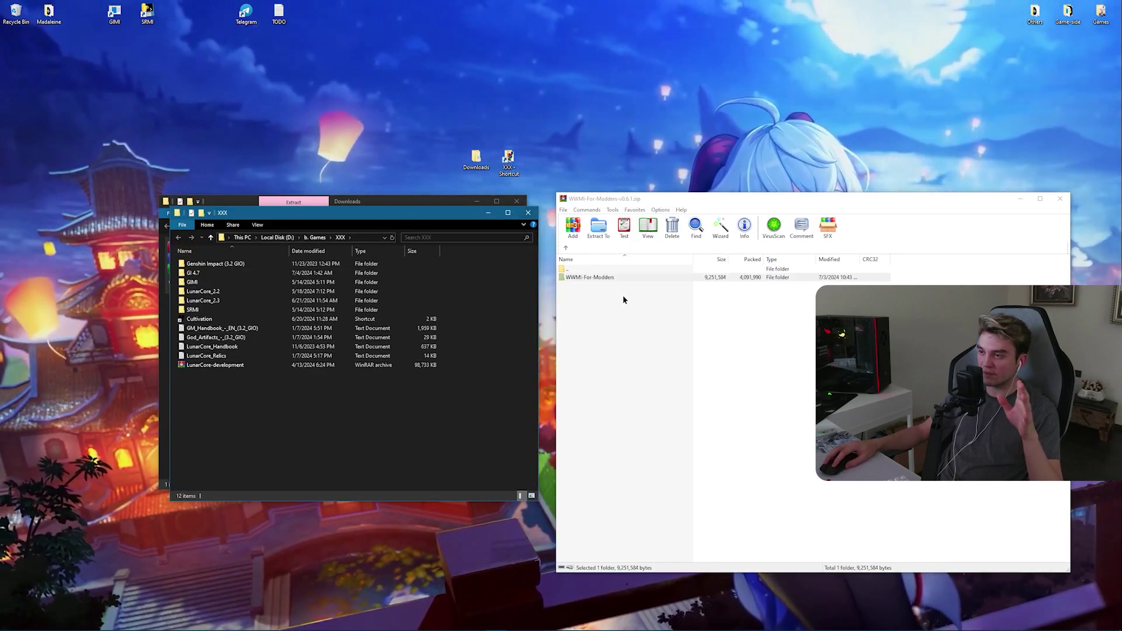
{"action": "left_click_drag", "start_coordinate": [583, 280], "coordinate": [515, 358]}
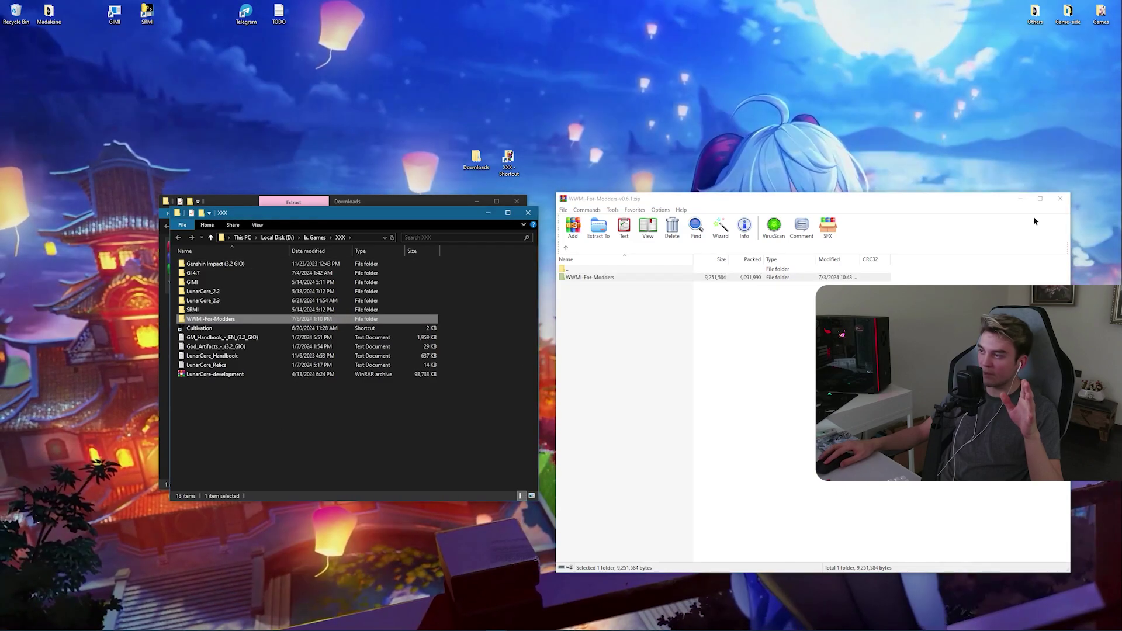
{"action": "left_click", "coordinate": [1060, 202]}
{"action": "left_click_drag", "start_coordinate": [421, 201], "coordinate": [648, 207]}
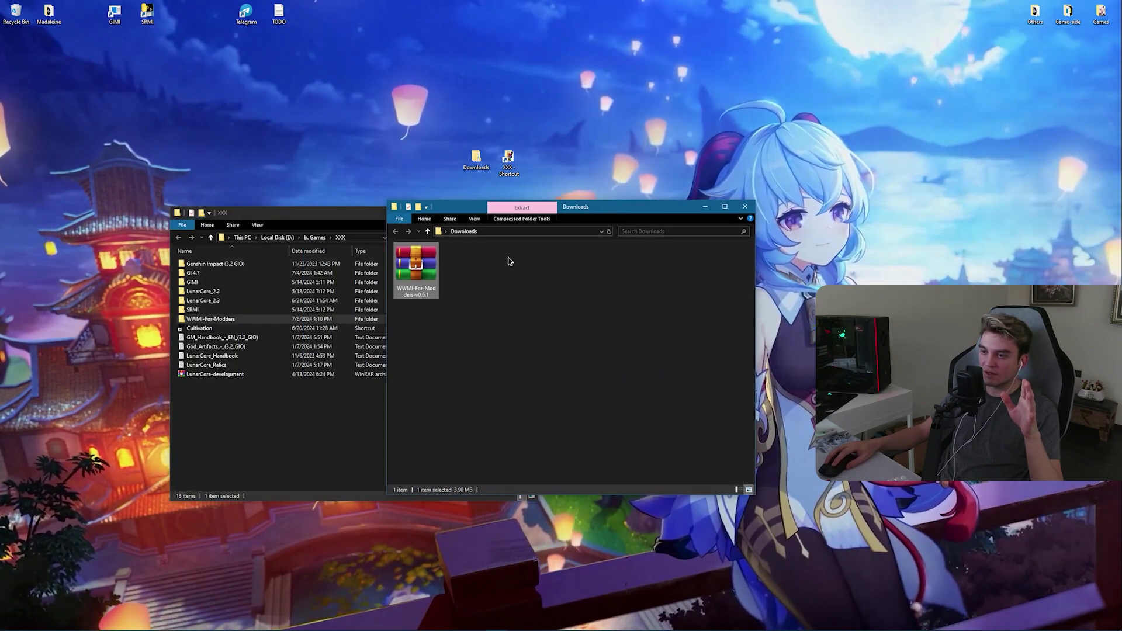
{"action": "key", "text": "Delete"}
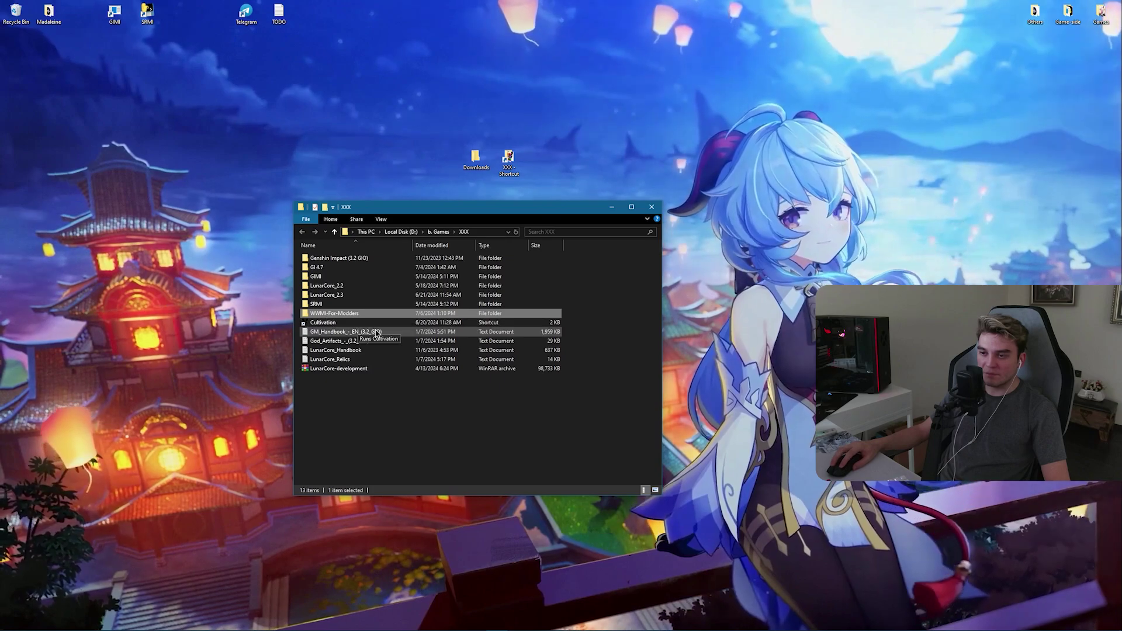
Rename the extracted WWMI-For-Modders folder to WUMI and open it
{"action": "left_click", "coordinate": [320, 314]}
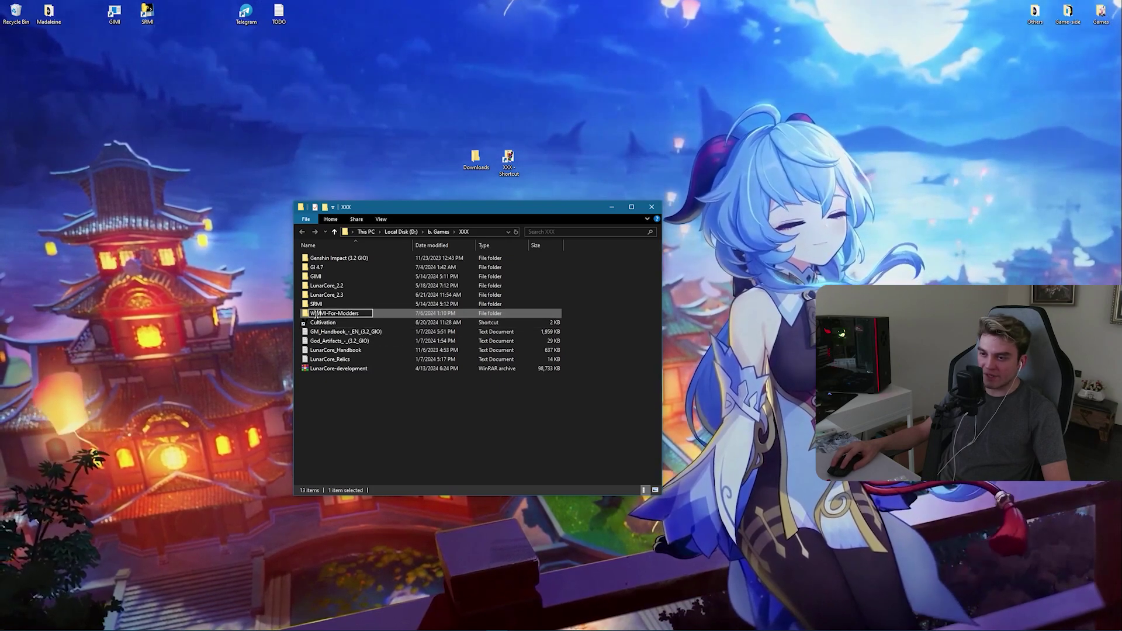
{"action": "key", "text": "shift+End"}
{"action": "key", "text": "Delete"}
{"action": "key", "text": "Return"}
{"action": "double_click", "coordinate": [328, 313]}
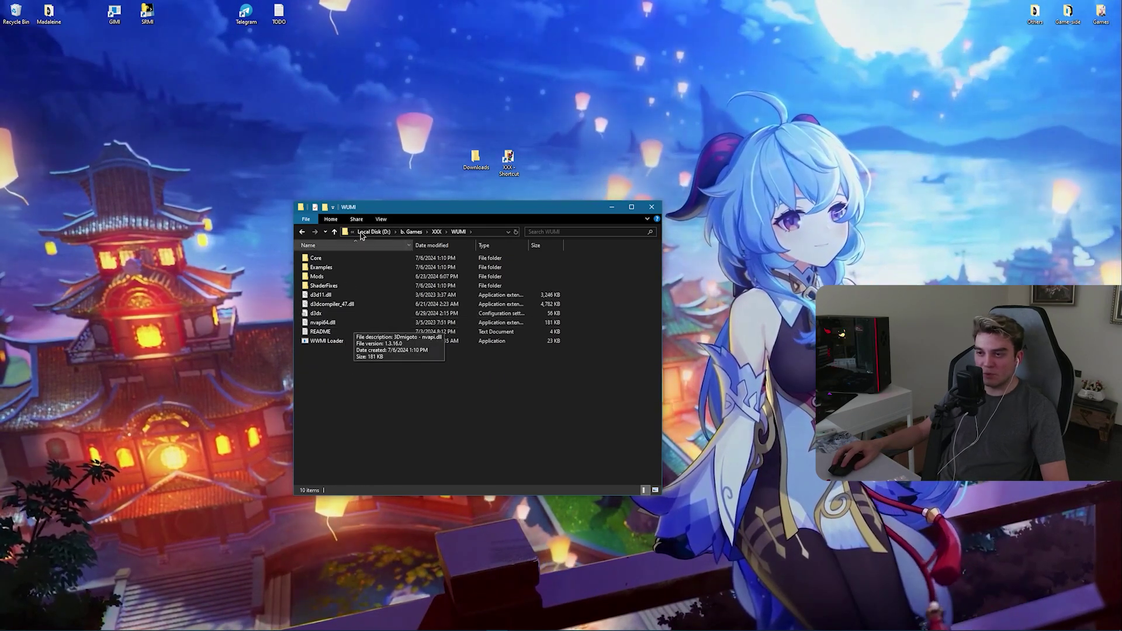
{"action": "left_click_drag", "start_coordinate": [422, 207], "coordinate": [274, 204]}
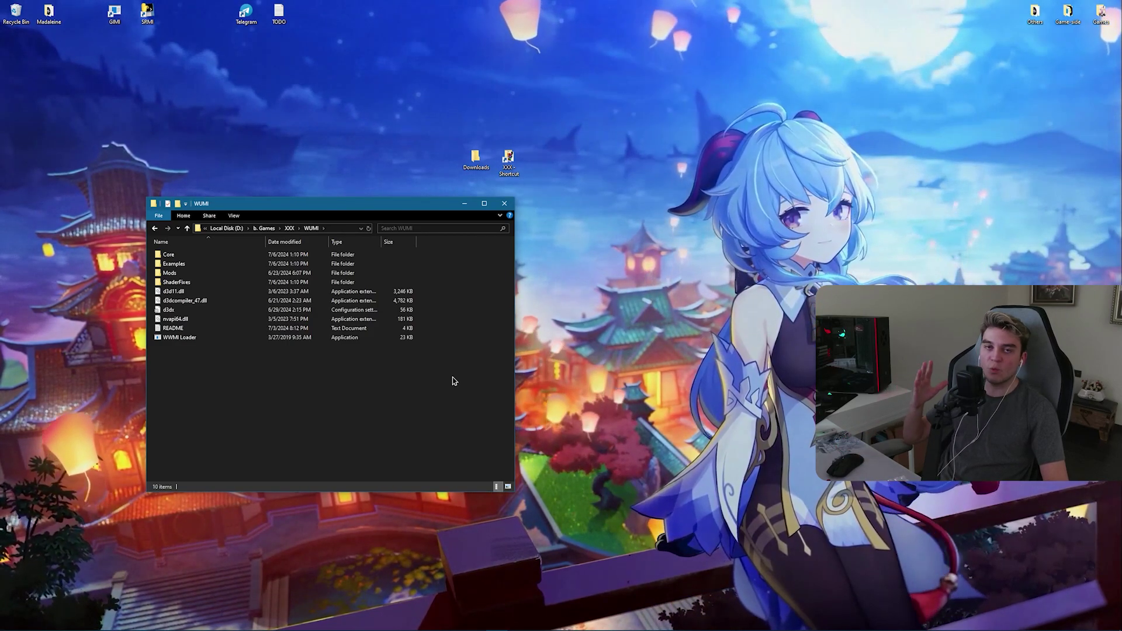
Open the Wuthering Waves install folder from the launcher shortcut's file location and place it beside the WUMI folder
{"action": "double_click", "coordinate": [1105, 13]}
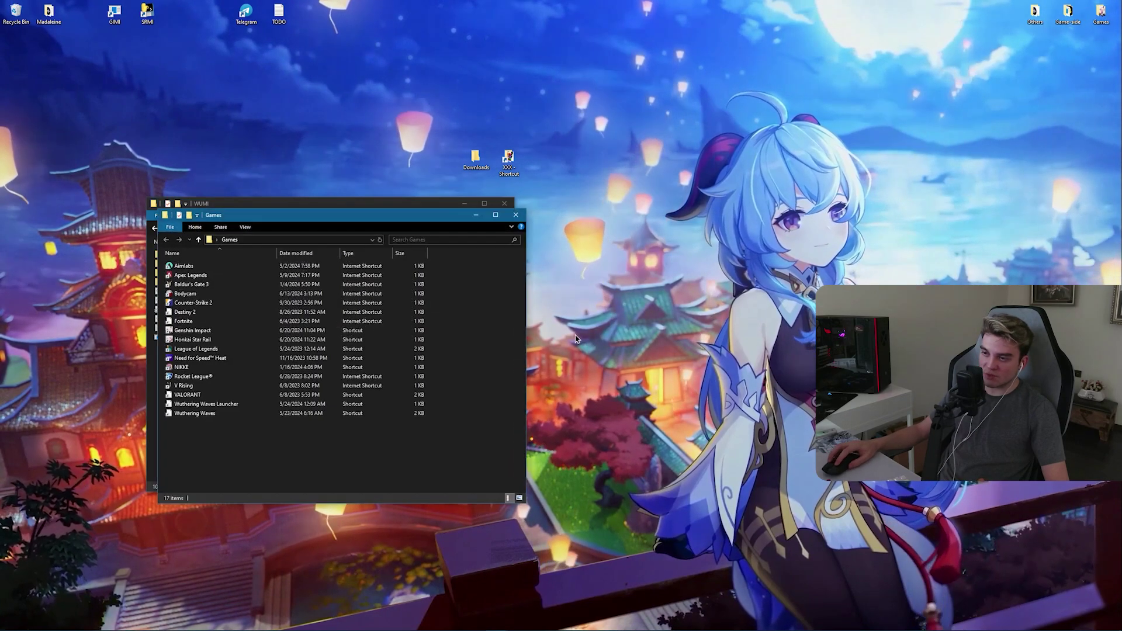
{"action": "right_click", "coordinate": [232, 404]}
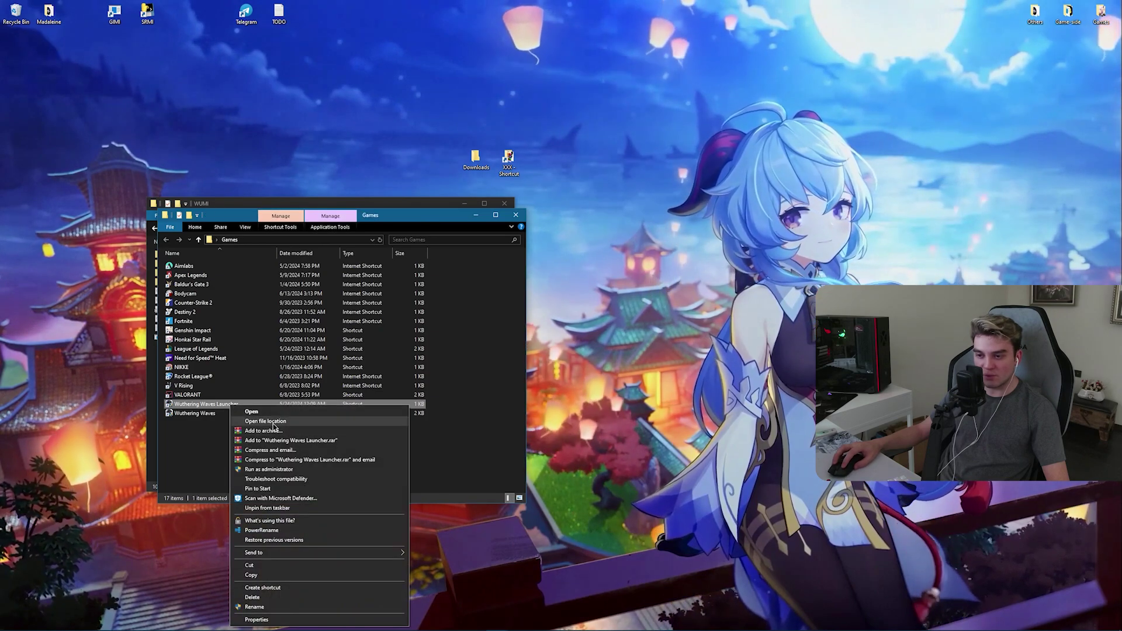
{"action": "left_click", "coordinate": [273, 422]}
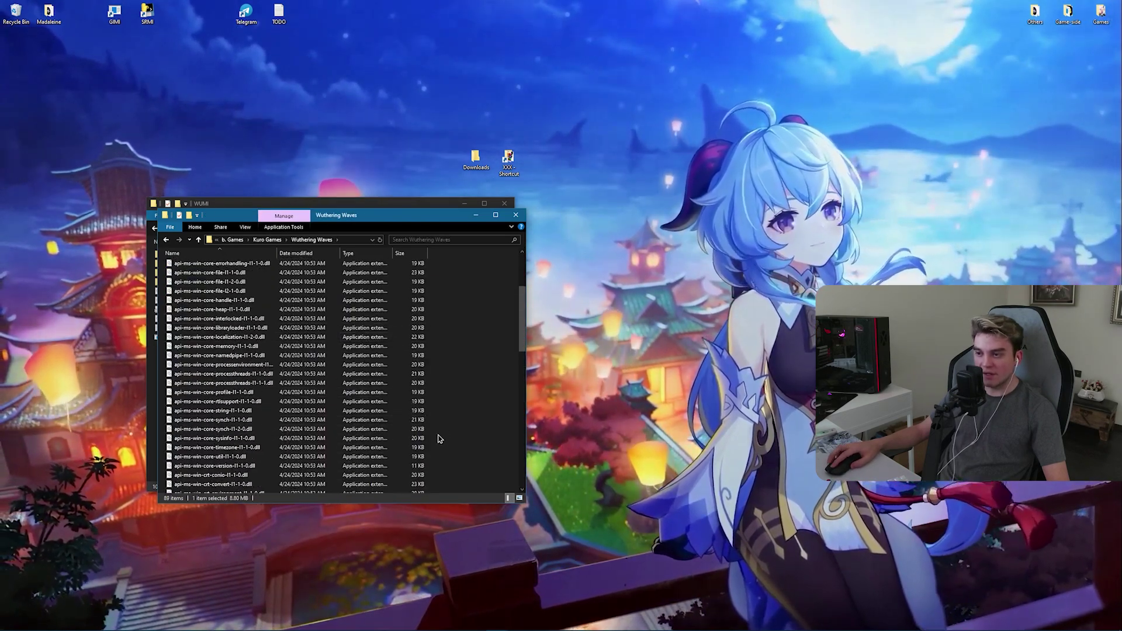
{"action": "scroll", "coordinate": [439, 439], "scroll_direction": "up", "scroll_amount": 4}
{"action": "left_click_drag", "start_coordinate": [340, 220], "coordinate": [706, 210]}
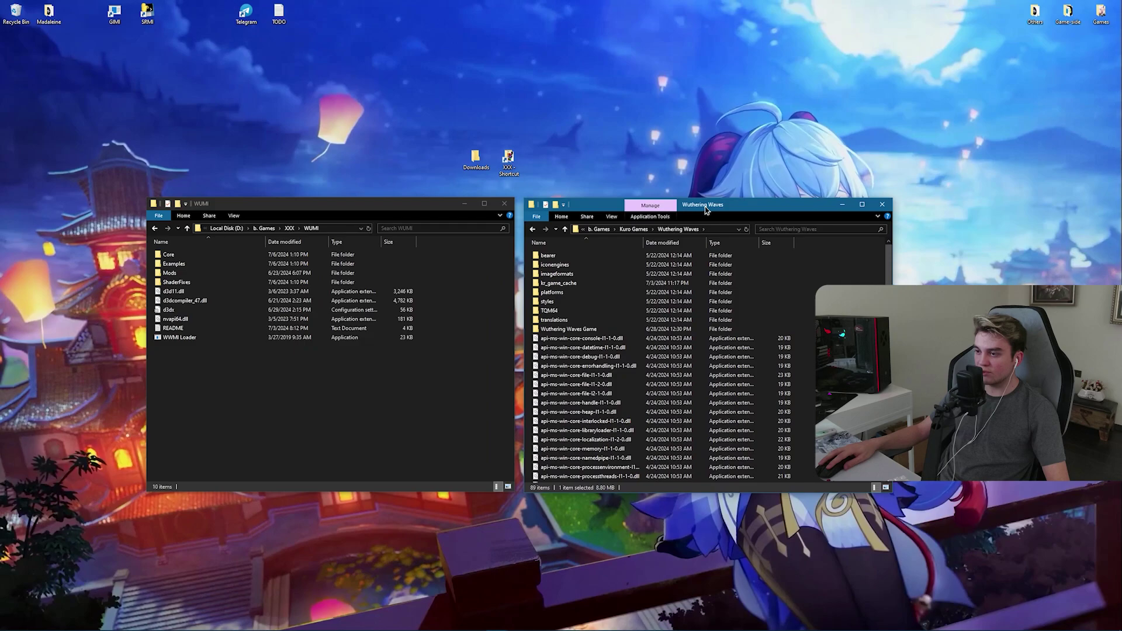
Browse from the game's install folder to Wuthering Waves Game\Client\Saved\Config\WindowsNoEditor
{"action": "double_click", "coordinate": [571, 331]}
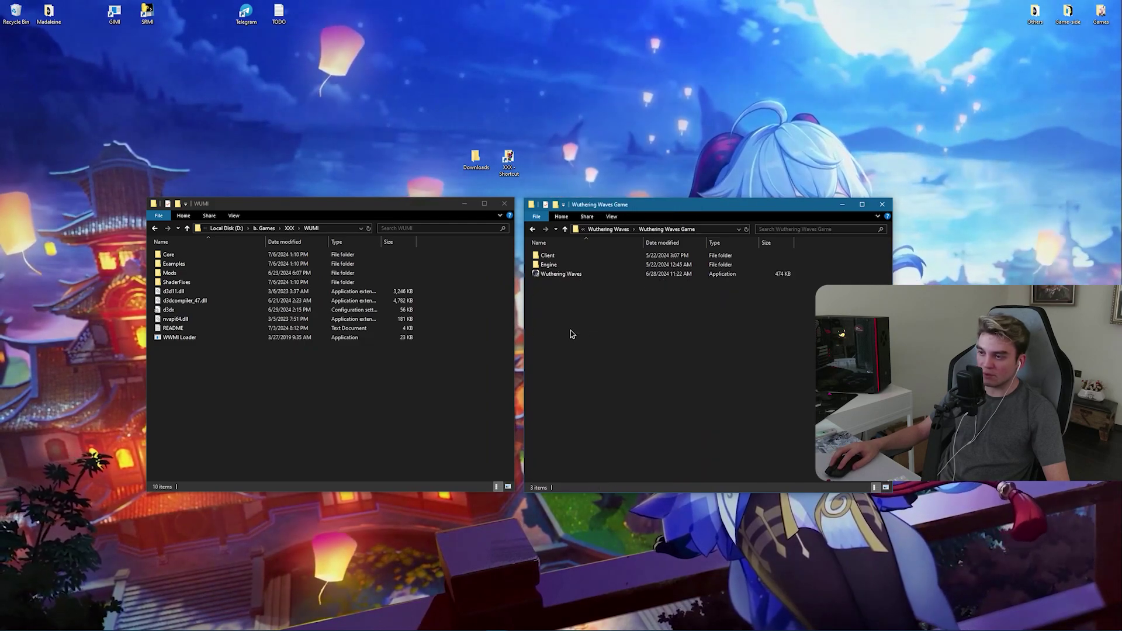
{"action": "double_click", "coordinate": [560, 257]}
{"action": "left_click", "coordinate": [554, 293]}
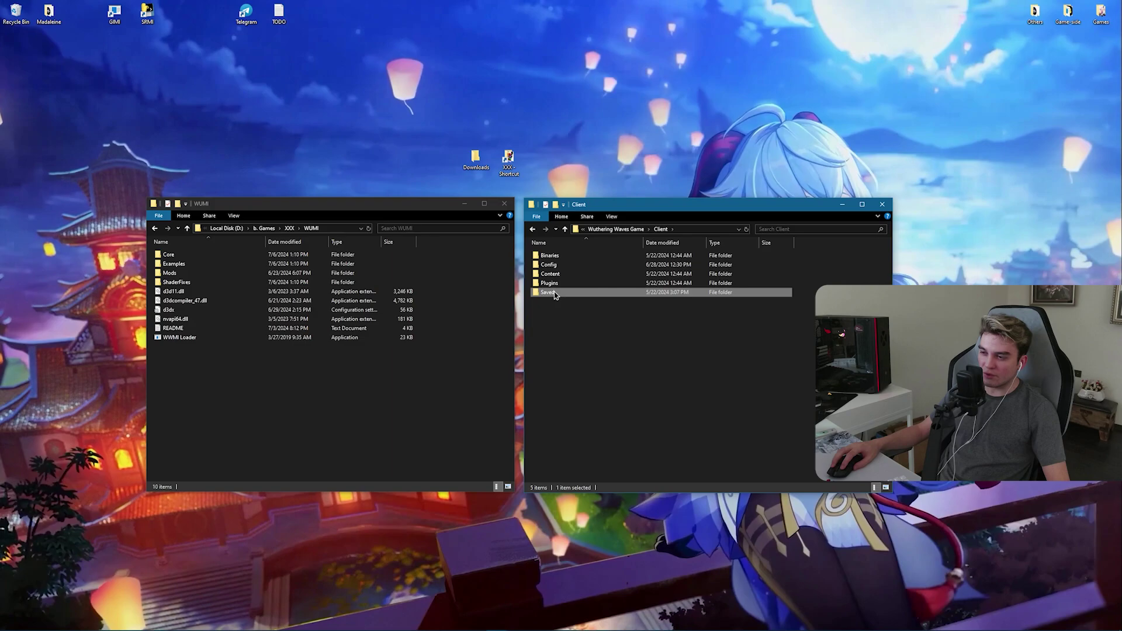
{"action": "double_click", "coordinate": [554, 293]}
{"action": "double_click", "coordinate": [552, 256]}
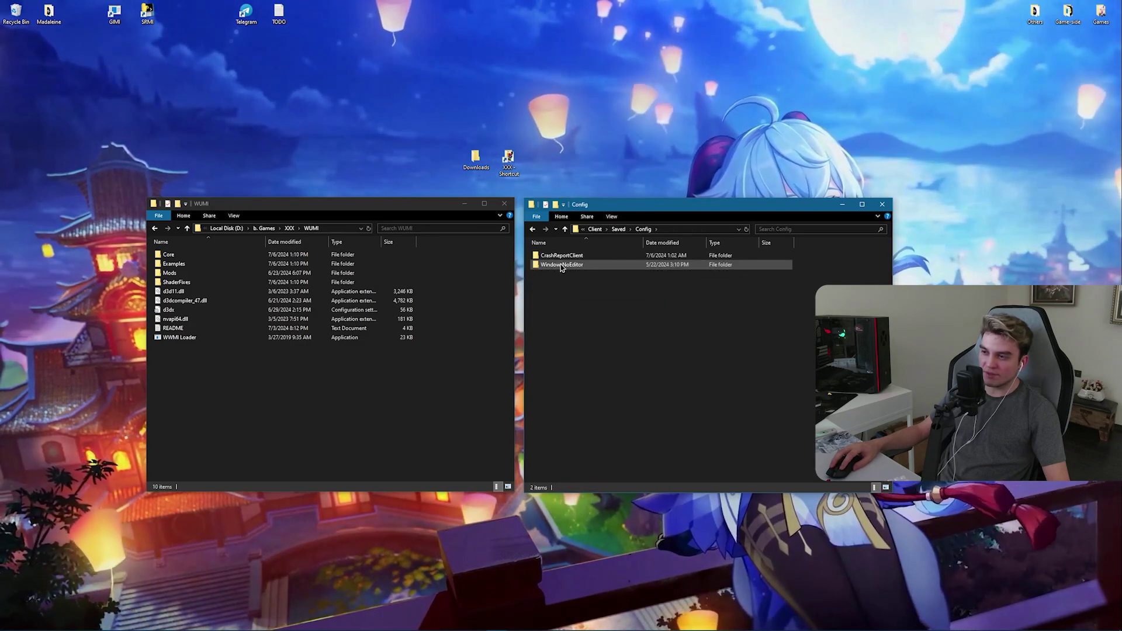
{"action": "double_click", "coordinate": [561, 264]}
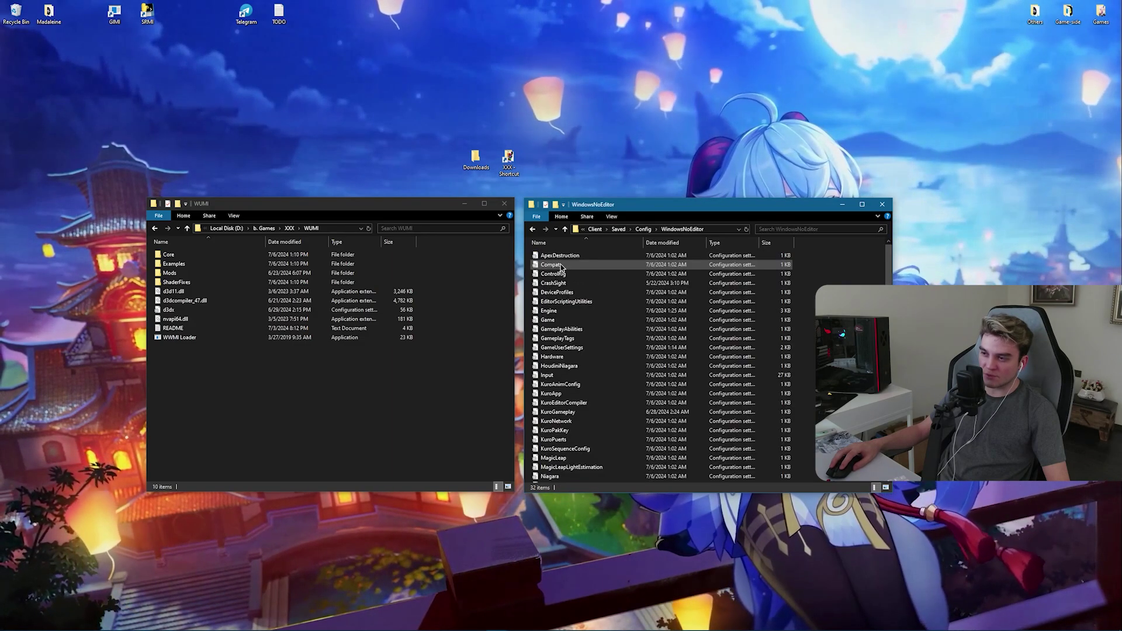
Open the Engine configuration file with Notepad and place its window beside the WUMI folder
{"action": "double_click", "coordinate": [569, 315]}
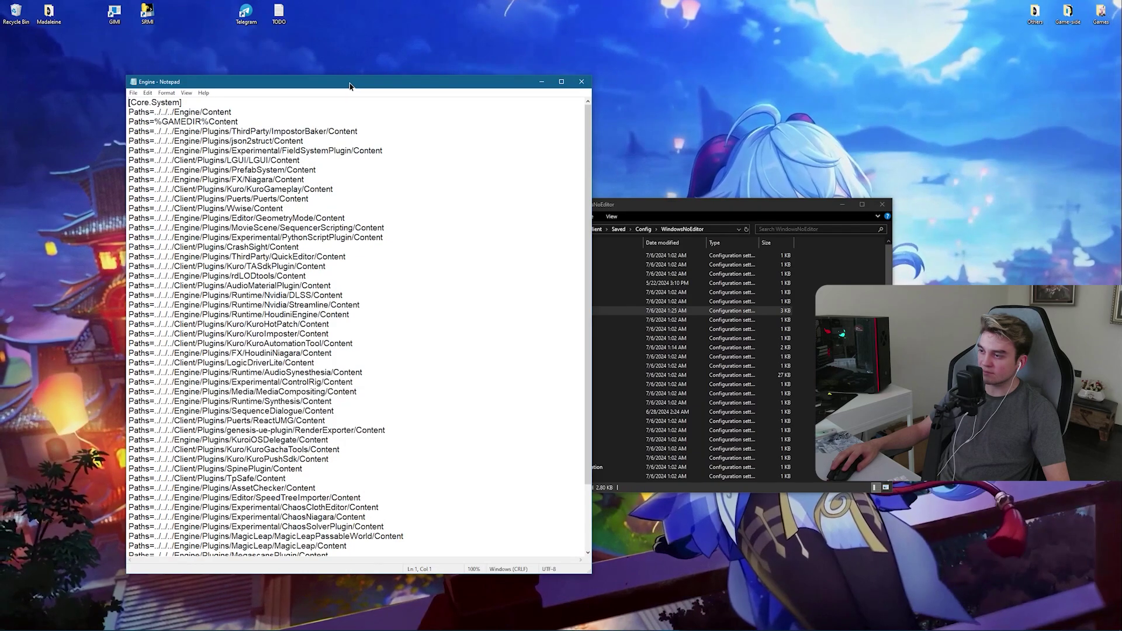
{"action": "left_click", "coordinate": [584, 81]}
{"action": "right_click", "coordinate": [565, 311]}
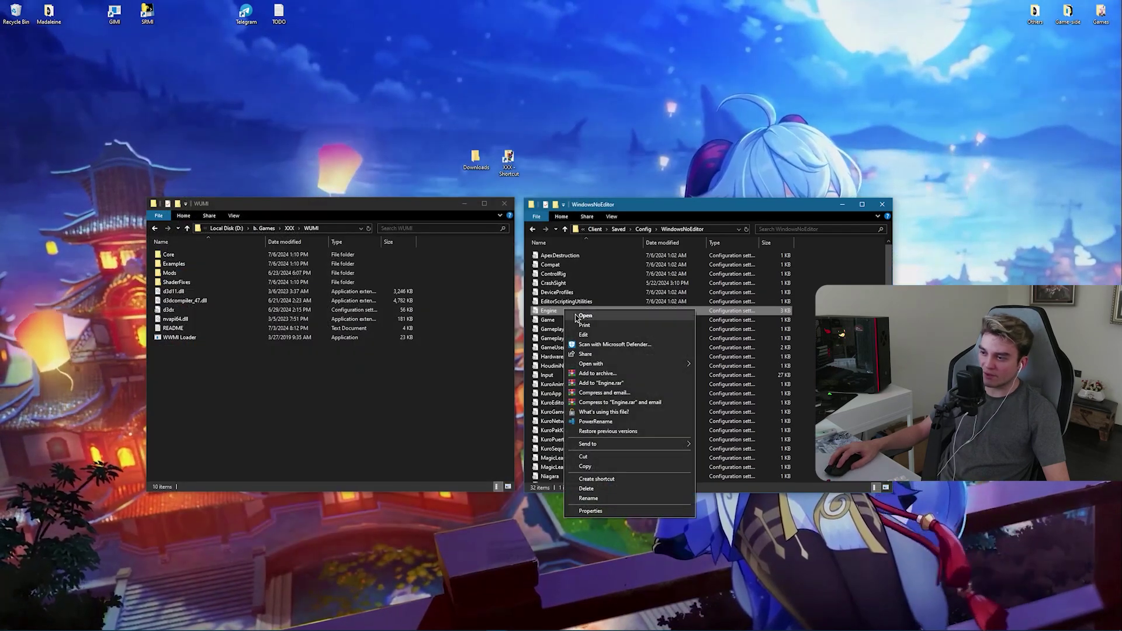
{"action": "mouse_move", "coordinate": [598, 366]}
{"action": "left_click", "coordinate": [716, 366]}
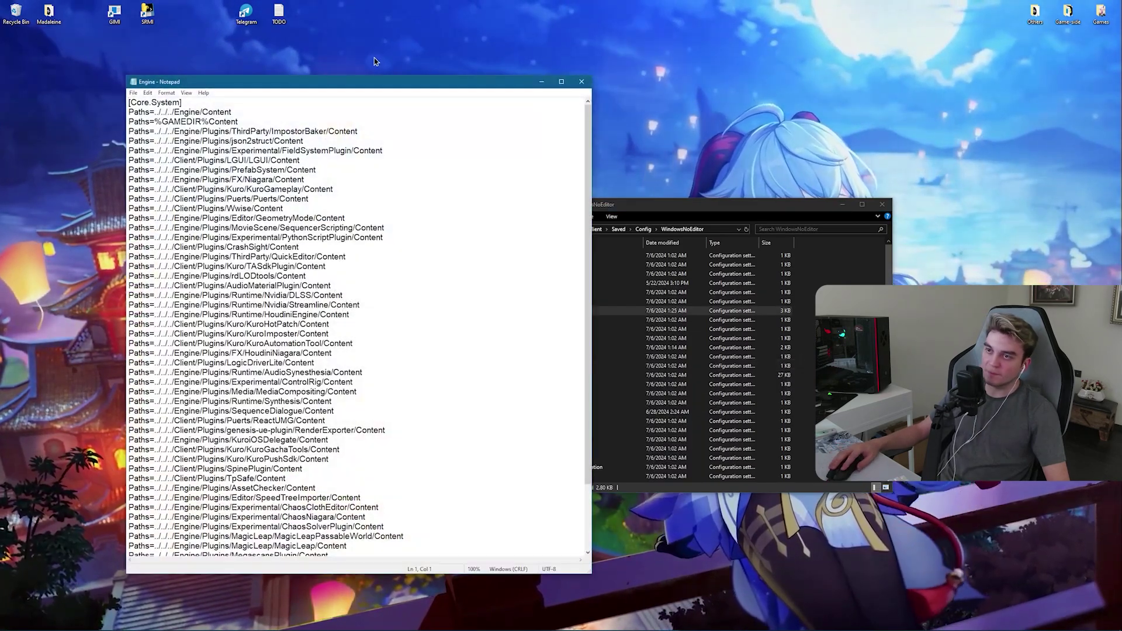
{"action": "left_click_drag", "start_coordinate": [375, 85], "coordinate": [828, 61]}
Append [ConsoleVariables], r.Kuro.SkeletalMesh.LODDistanceScale=20 and r.Streaming.FullyLoadUsedTextures=1 as separate lines at the end of Engine, save and close it
{"action": "scroll", "coordinate": [612, 462], "scroll_direction": "down", "scroll_amount": 3}
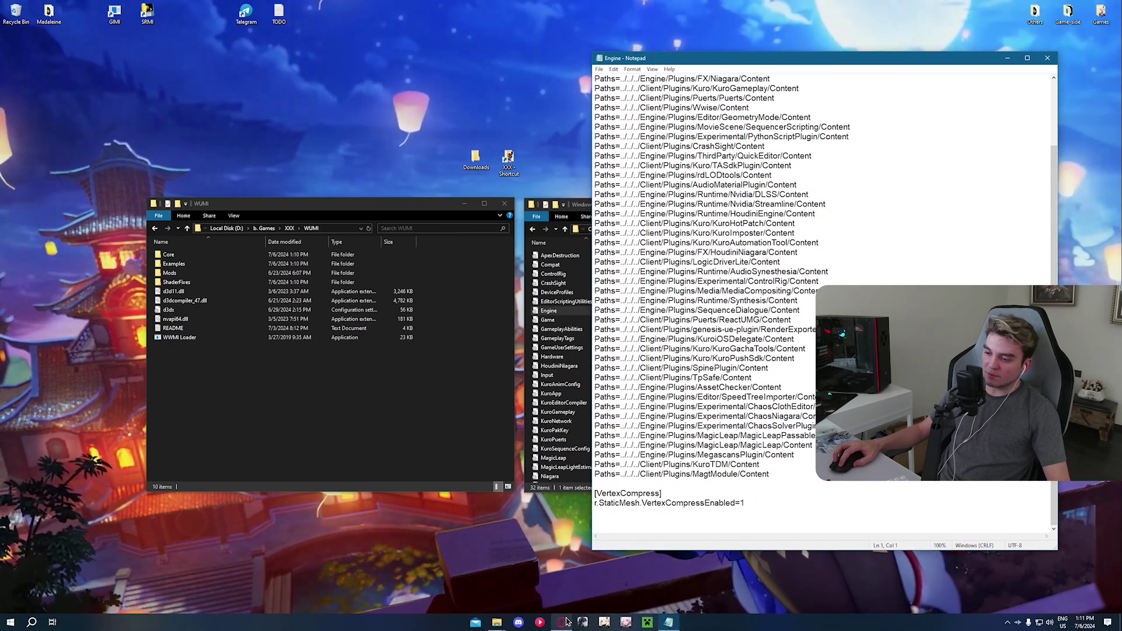
{"action": "left_click", "coordinate": [561, 622]}
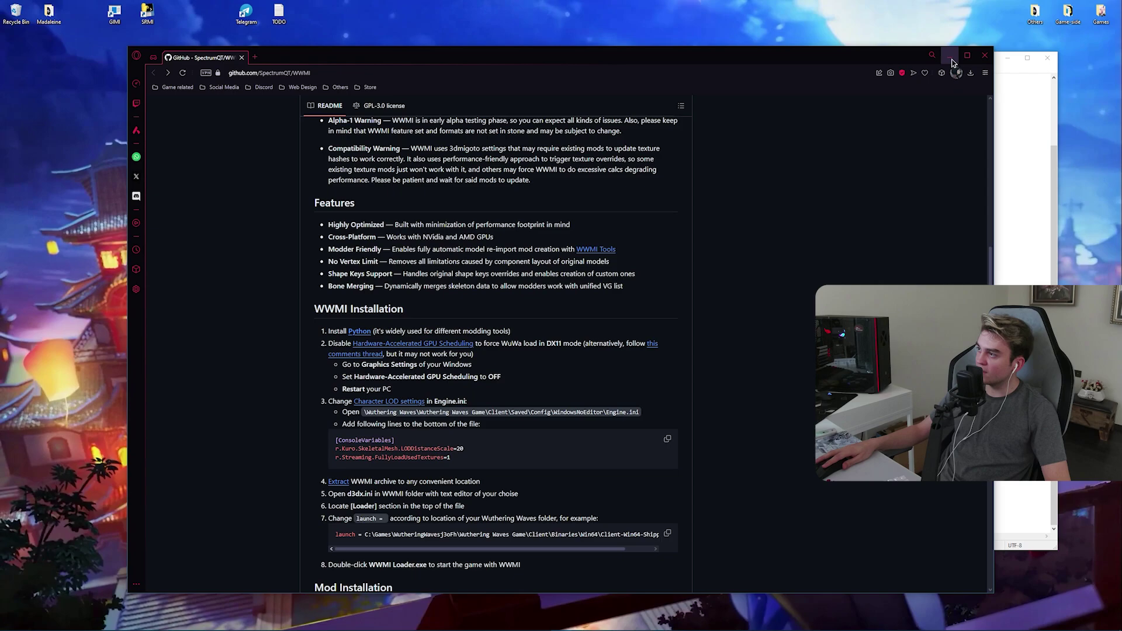
{"action": "left_click", "coordinate": [951, 58]}
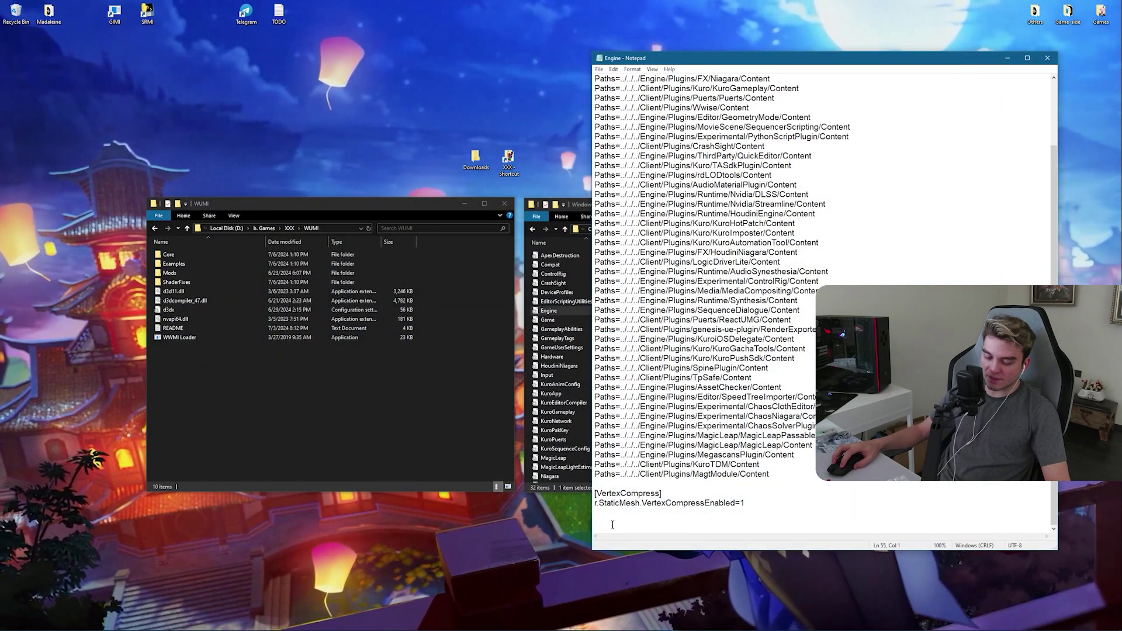
{"action": "type", "text": "[ConsoleVariables] r.Kuro.SkeletalMesh.LODDistanceScale=20 r.Streaming.FullyLoadUsedTextures=1"}
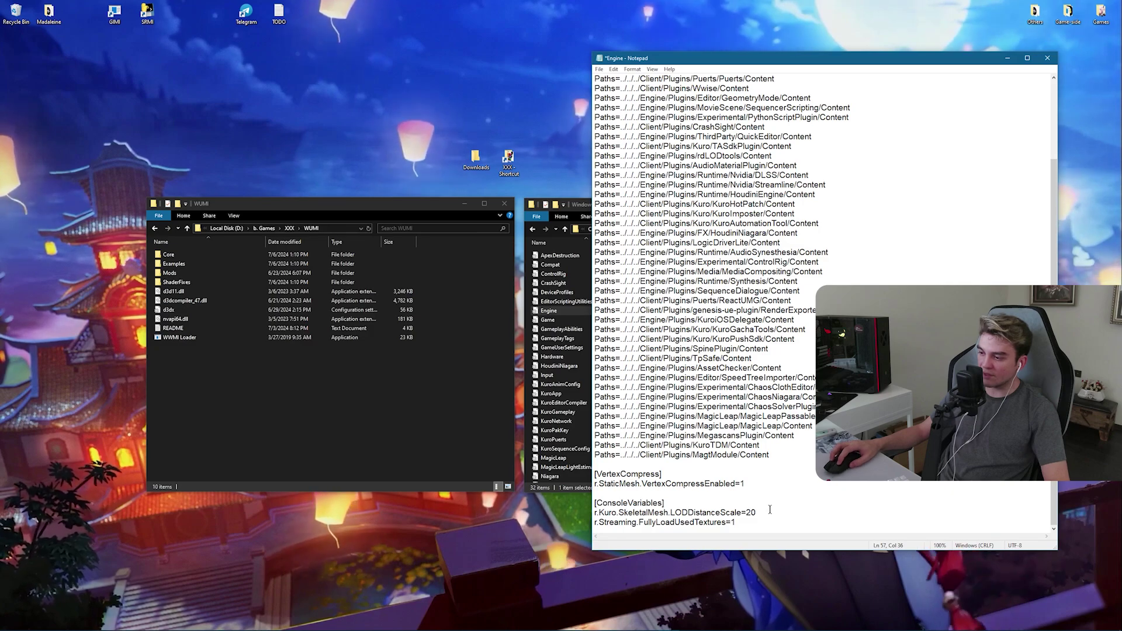
{"action": "key", "text": "ctrl+s"}
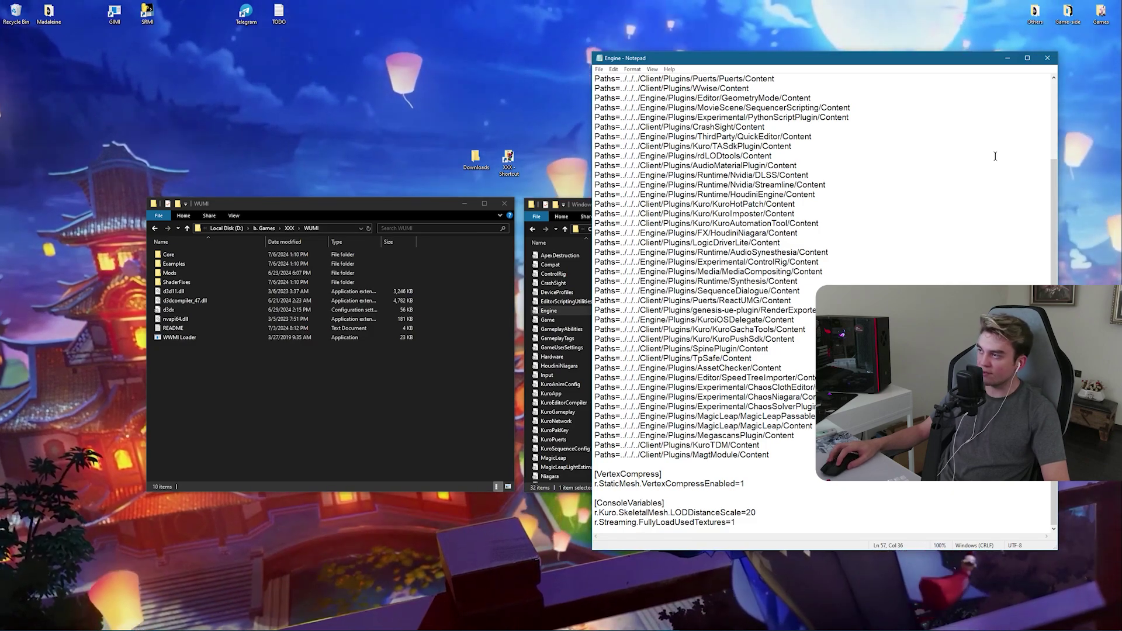
{"action": "key", "text": "alt+F4"}
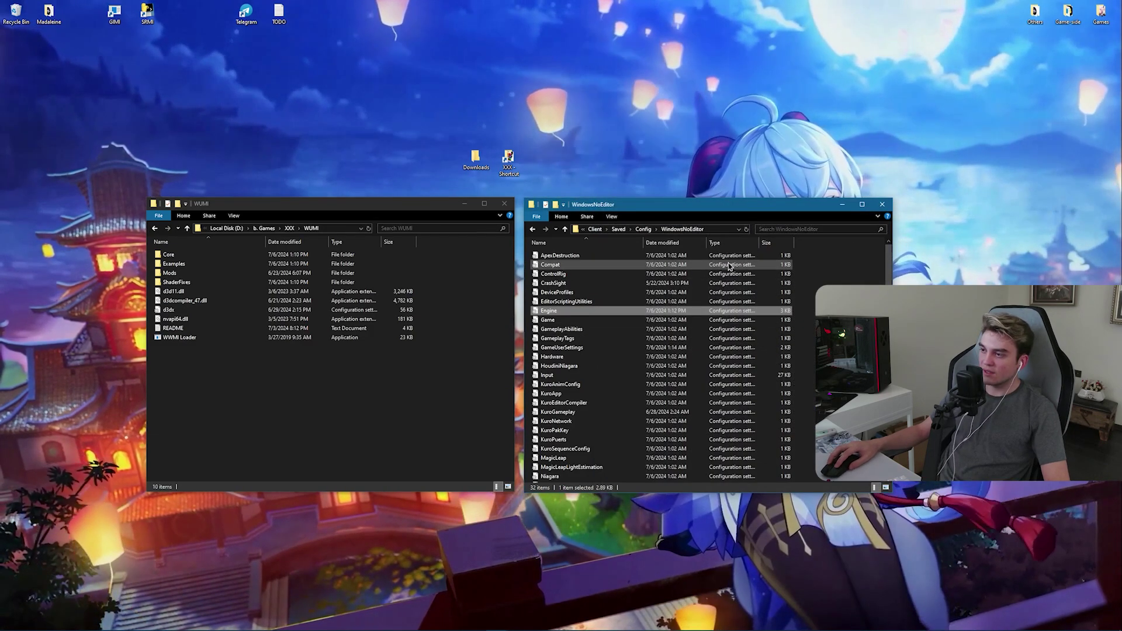
Copy the full path of the Client-Win64-Shipping application in the game's Client\Binaries\Win64 folder
{"action": "left_click", "coordinate": [594, 230]}
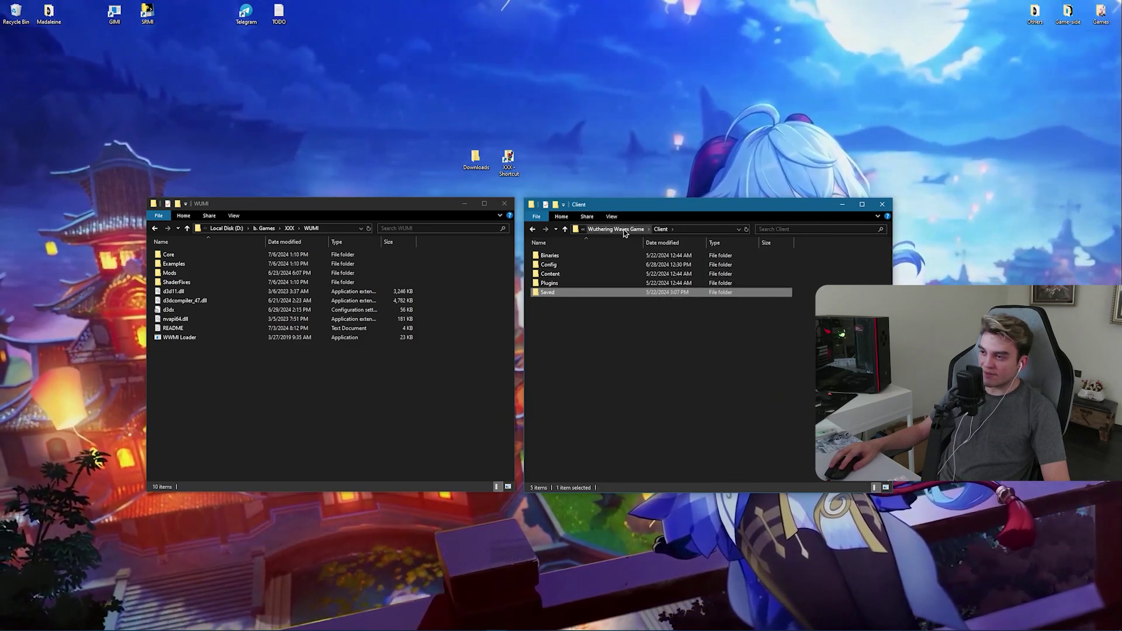
{"action": "double_click", "coordinate": [560, 256]}
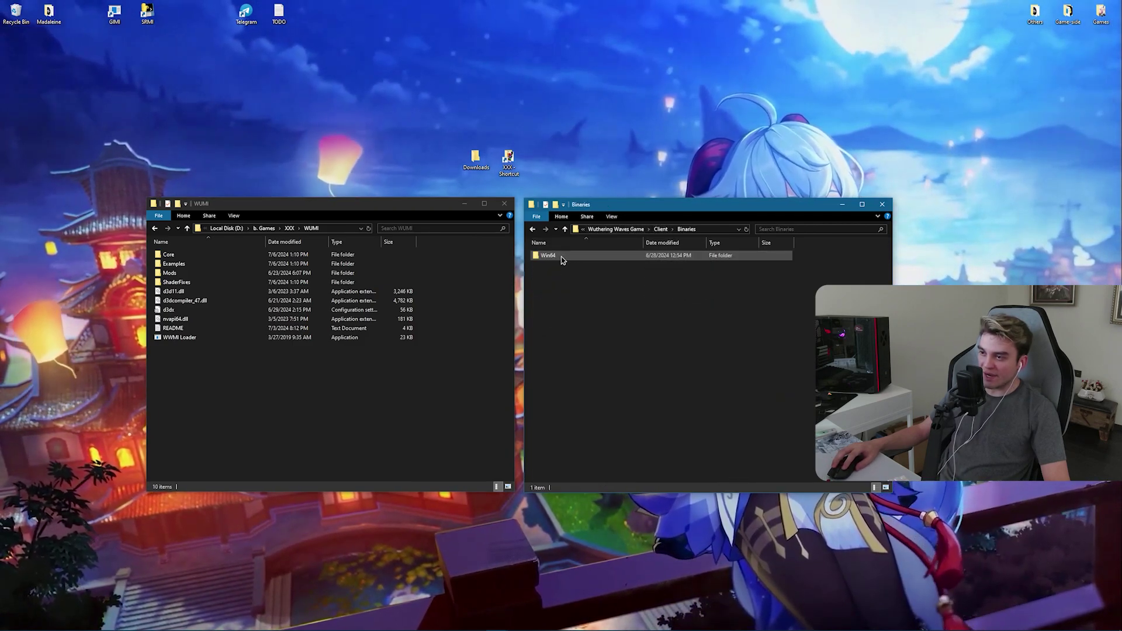
{"action": "double_click", "coordinate": [560, 257]}
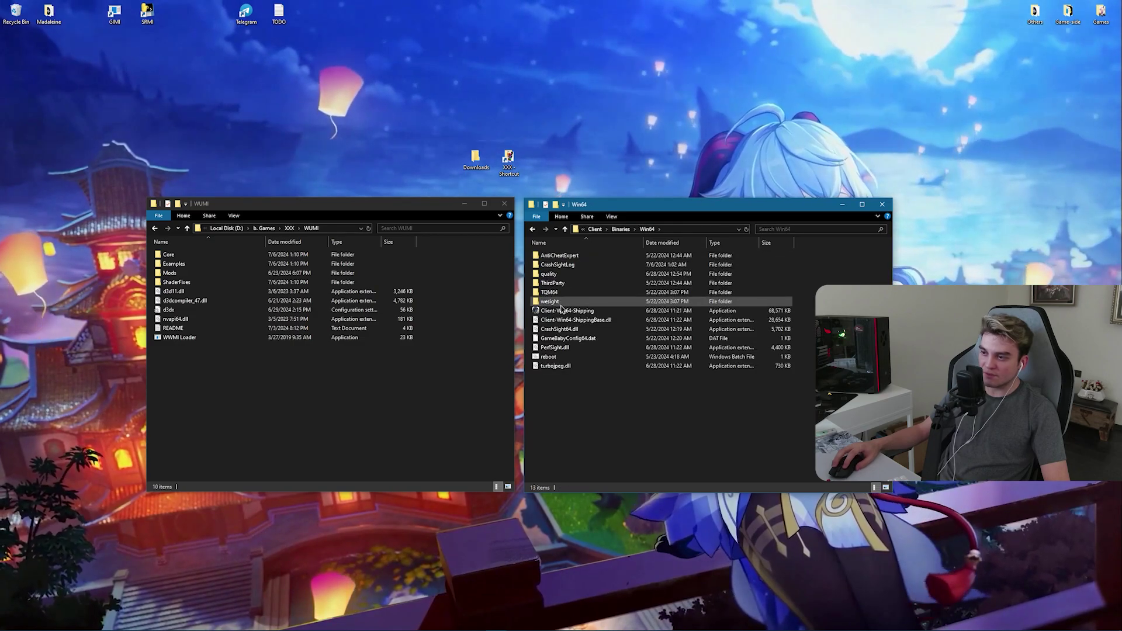
{"action": "mouse_move", "coordinate": [600, 313]}
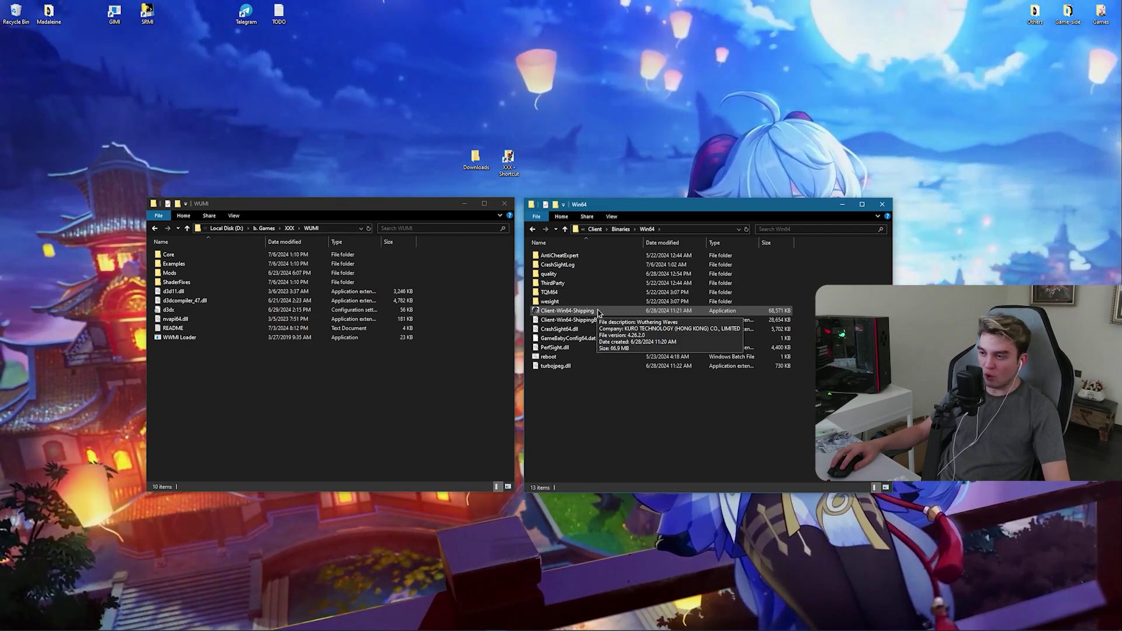
{"action": "left_click", "coordinate": [604, 313]}
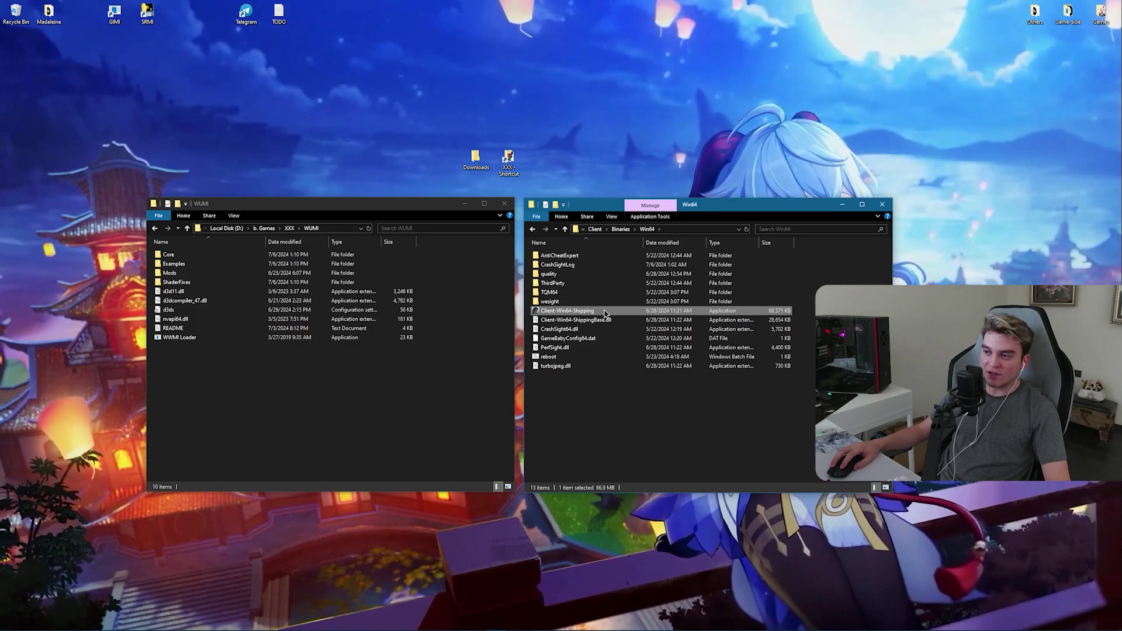
{"action": "right_click", "coordinate": [605, 314]}
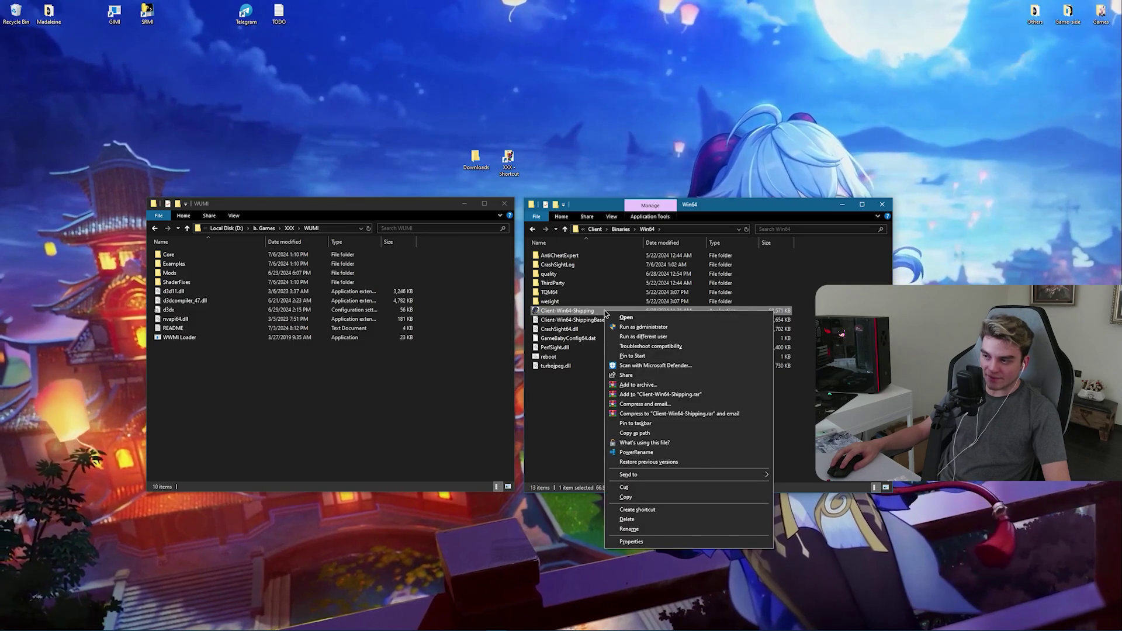
{"action": "left_click", "coordinate": [652, 436]}
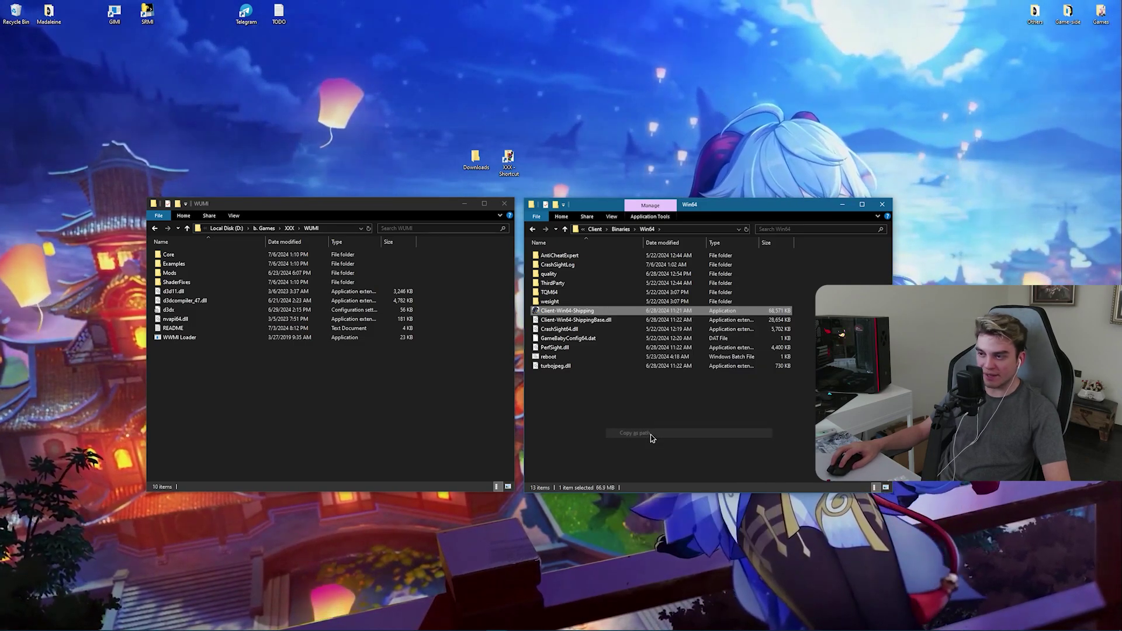
Close the Win64 folder window and open the d3dx configuration file from the WUMI folder
{"action": "left_click", "coordinate": [882, 204]}
{"action": "left_click_drag", "start_coordinate": [361, 209], "coordinate": [576, 215]}
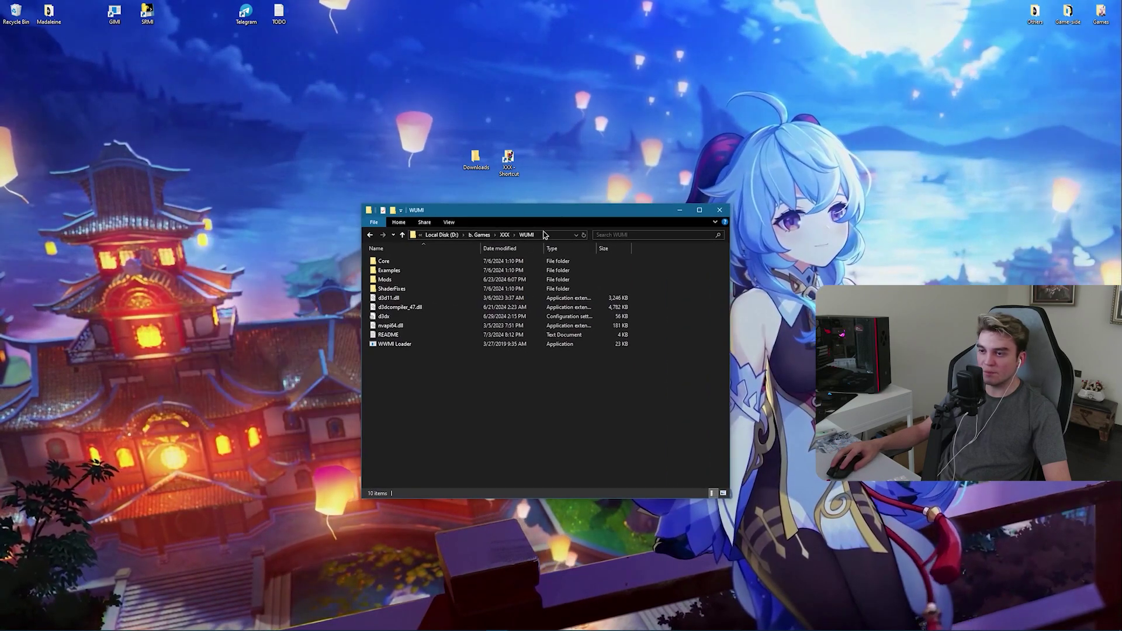
{"action": "double_click", "coordinate": [394, 317]}
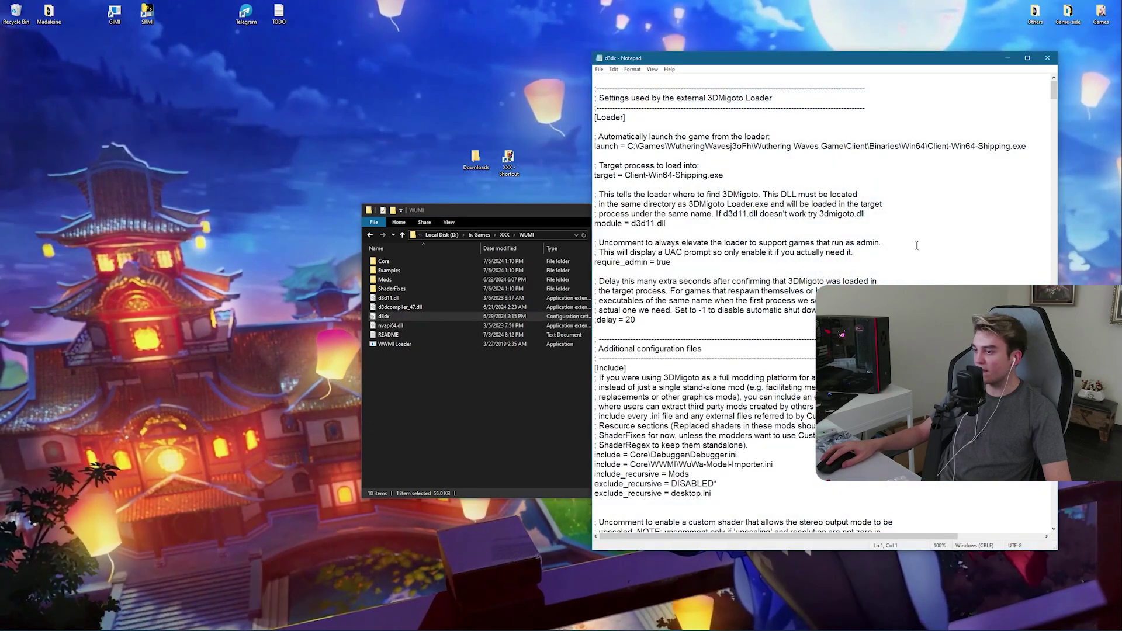
Replace the [Loader] launch path in d3dx with the copied Client-Win64-Shipping.exe path without quotation marks, save it, and close the file and WUMI folder
{"action": "left_click_drag", "start_coordinate": [597, 117], "coordinate": [642, 146]}
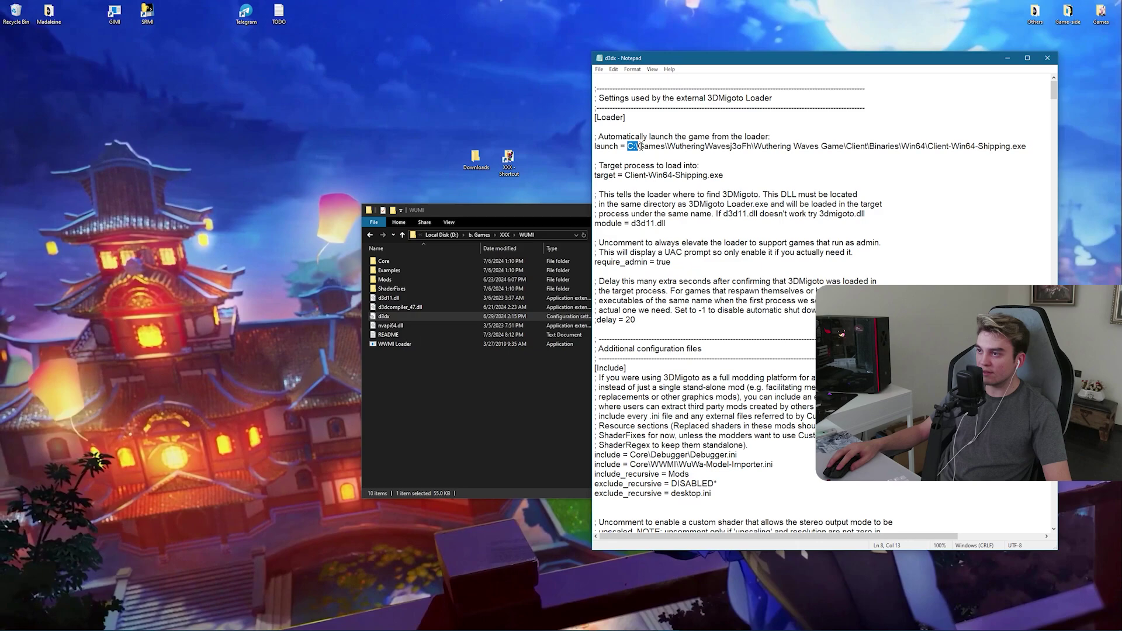
{"action": "left_click_drag", "start_coordinate": [877, 151], "coordinate": [1011, 149]}
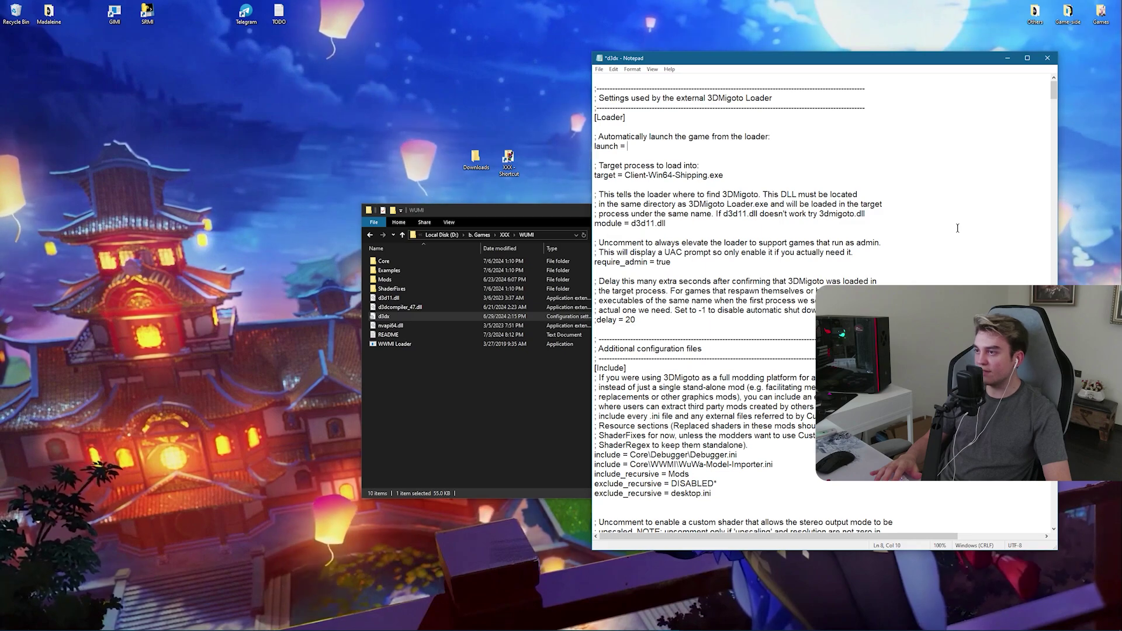
{"action": "key", "text": "ctrl+v"}
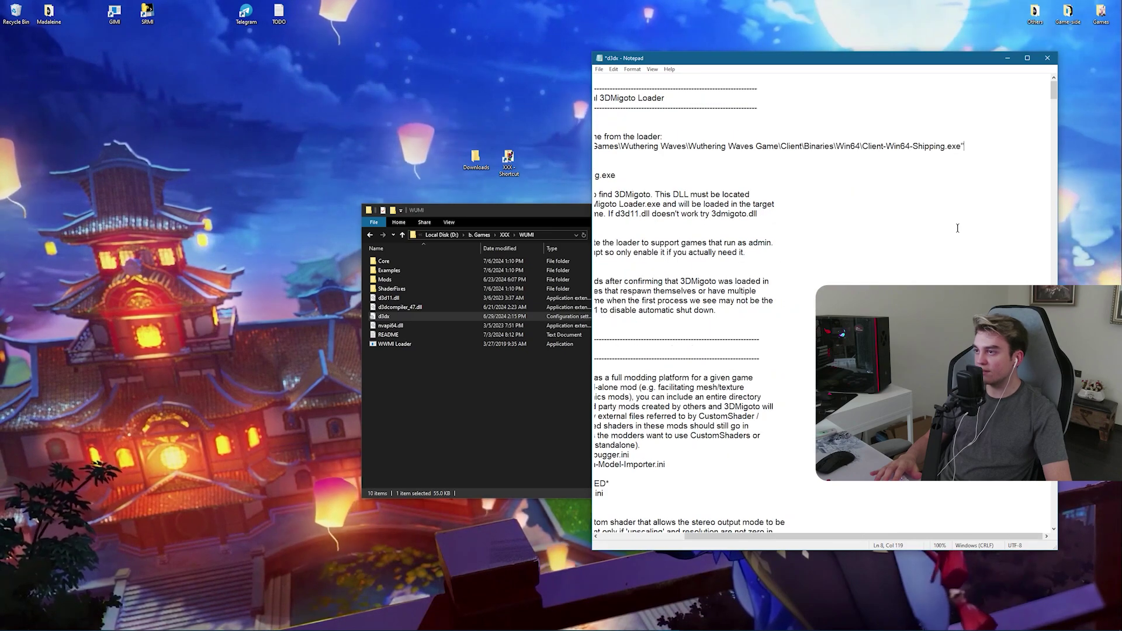
{"action": "left_click_drag", "start_coordinate": [962, 146], "coordinate": [977, 149]}
{"action": "left_click", "coordinate": [962, 146]}
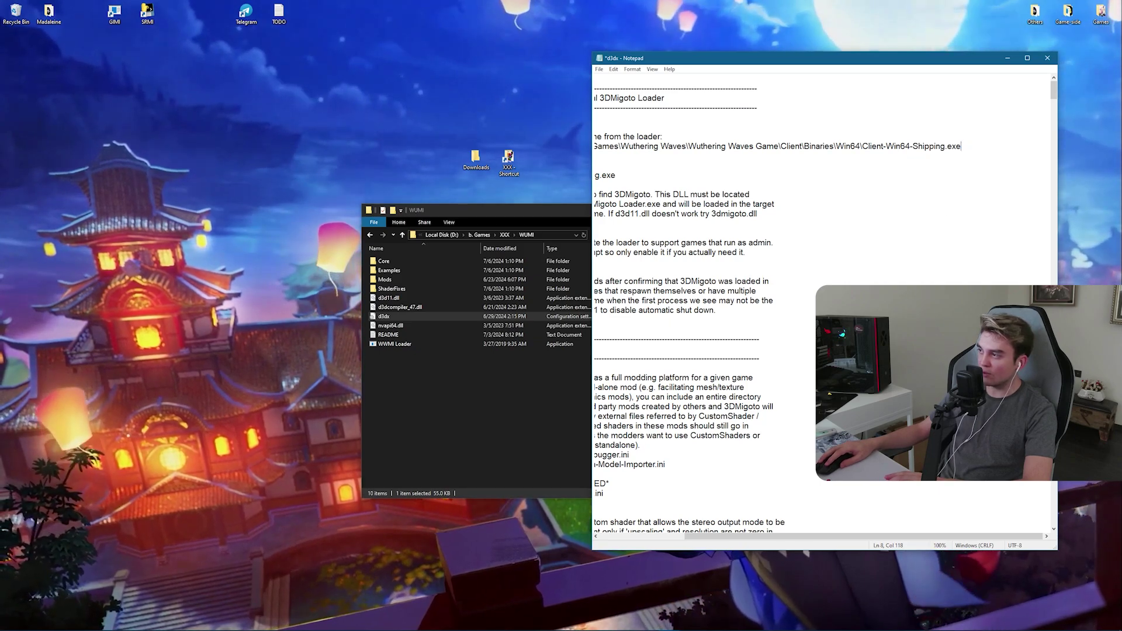
{"action": "scroll", "coordinate": [775, 532], "scroll_direction": "left", "scroll_amount": 10}
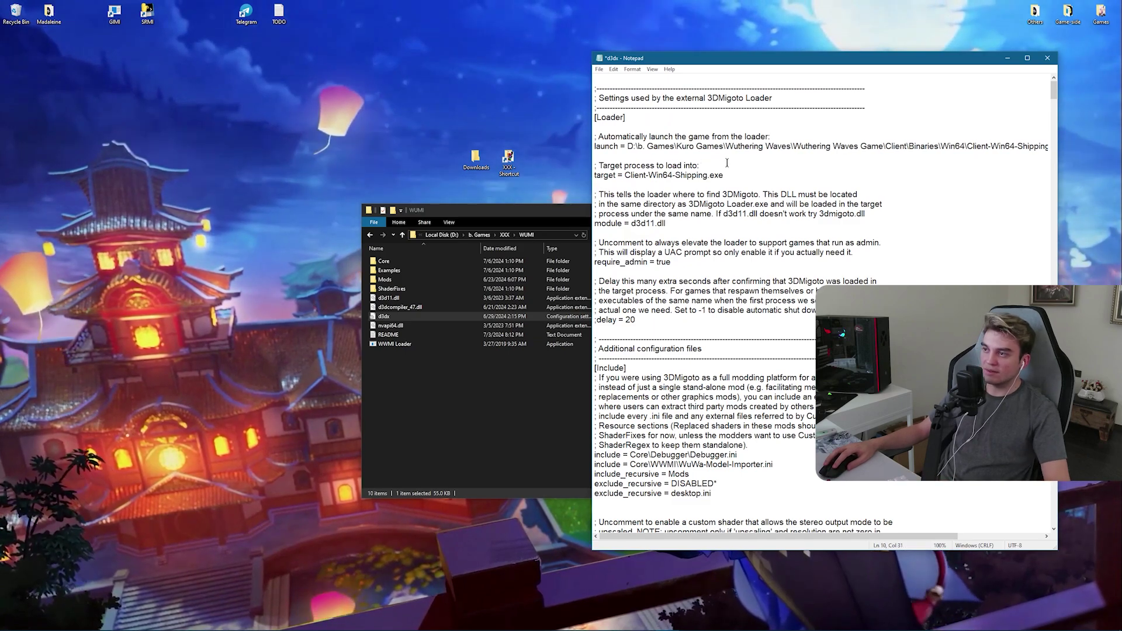
{"action": "left_click", "coordinate": [1046, 59]}
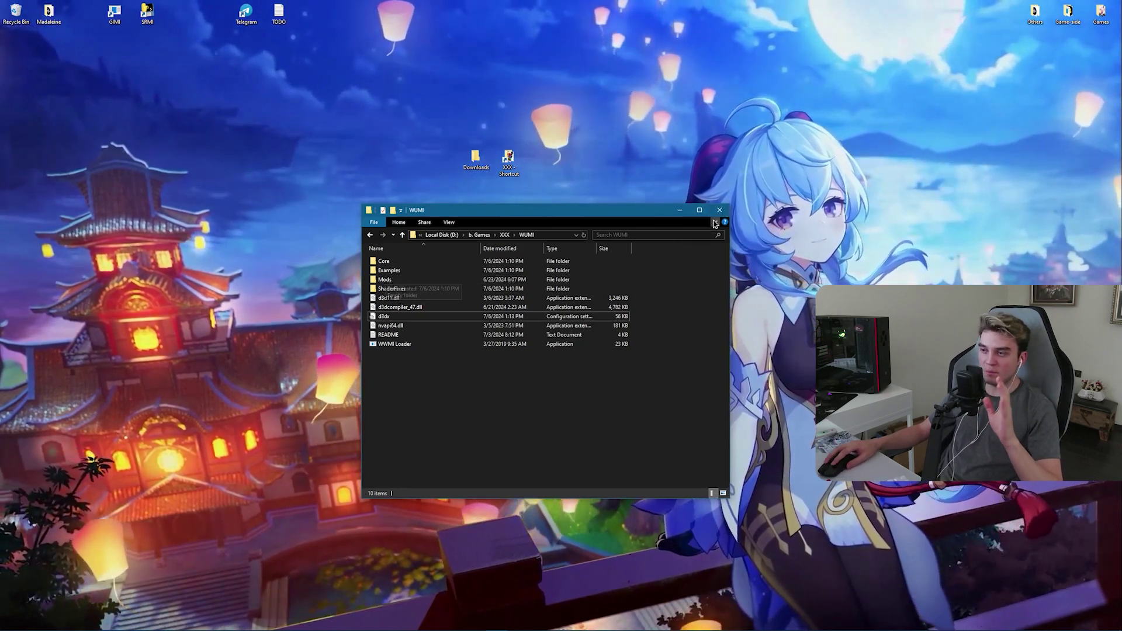
{"action": "key", "text": "alt+F4"}
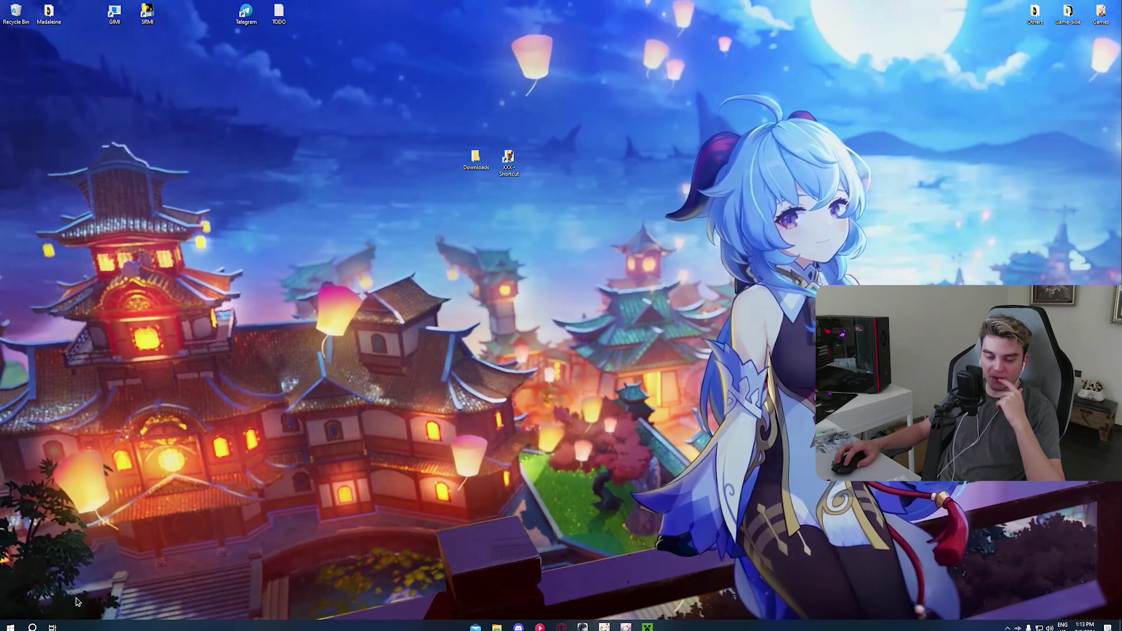
{"action": "left_click", "coordinate": [33, 623]}
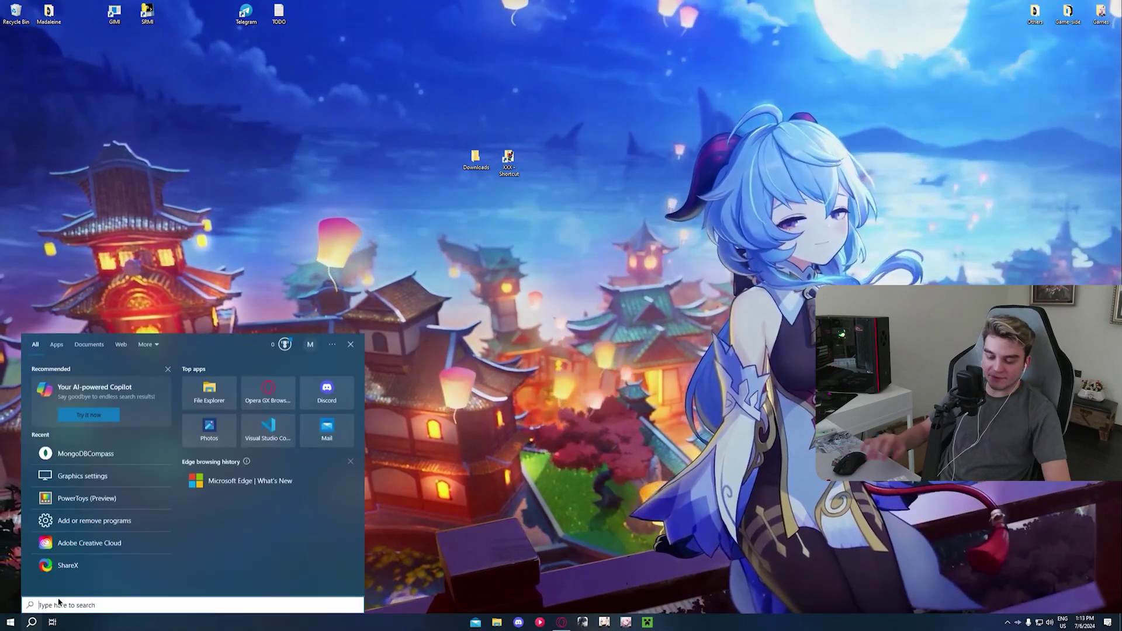
{"action": "type", "text": "Graph"}
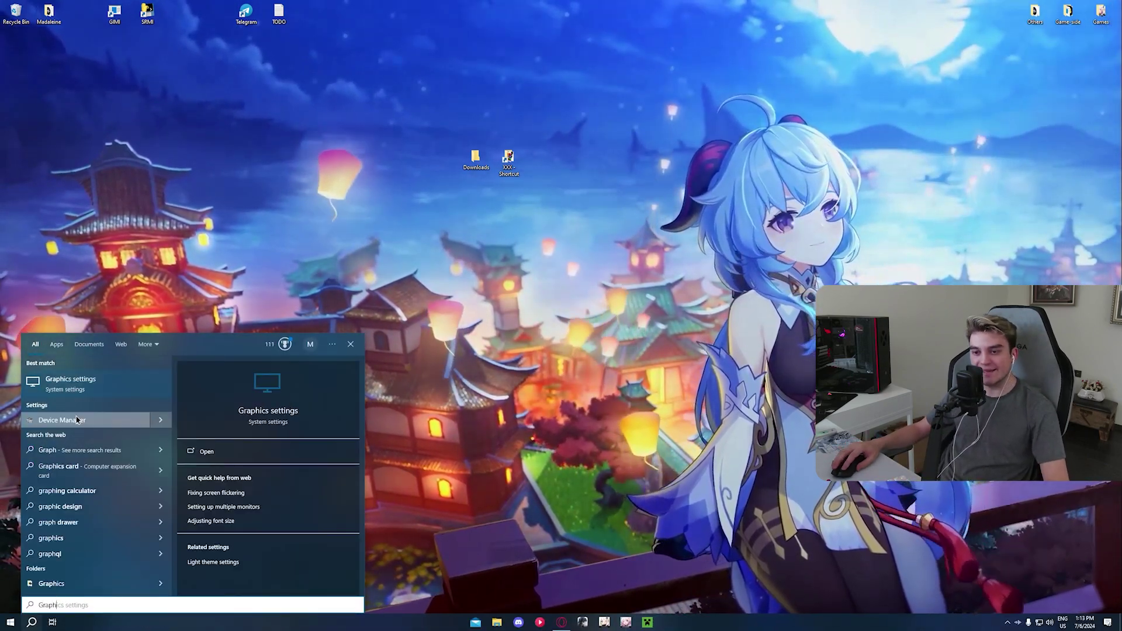
{"action": "key", "text": "BackSpace"}
{"action": "key", "text": "BackSpace"}
{"action": "key", "text": "BackSpace"}
{"action": "key", "text": "BackSpace"}
{"action": "key", "text": "BackSpace"}
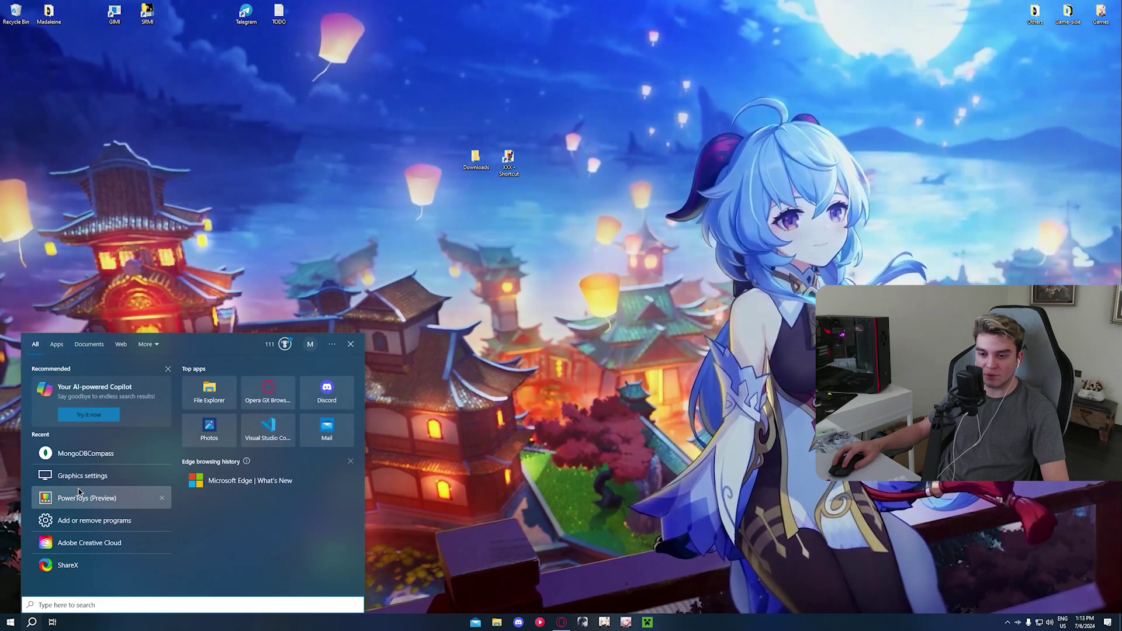
{"action": "key", "text": "Escape"}
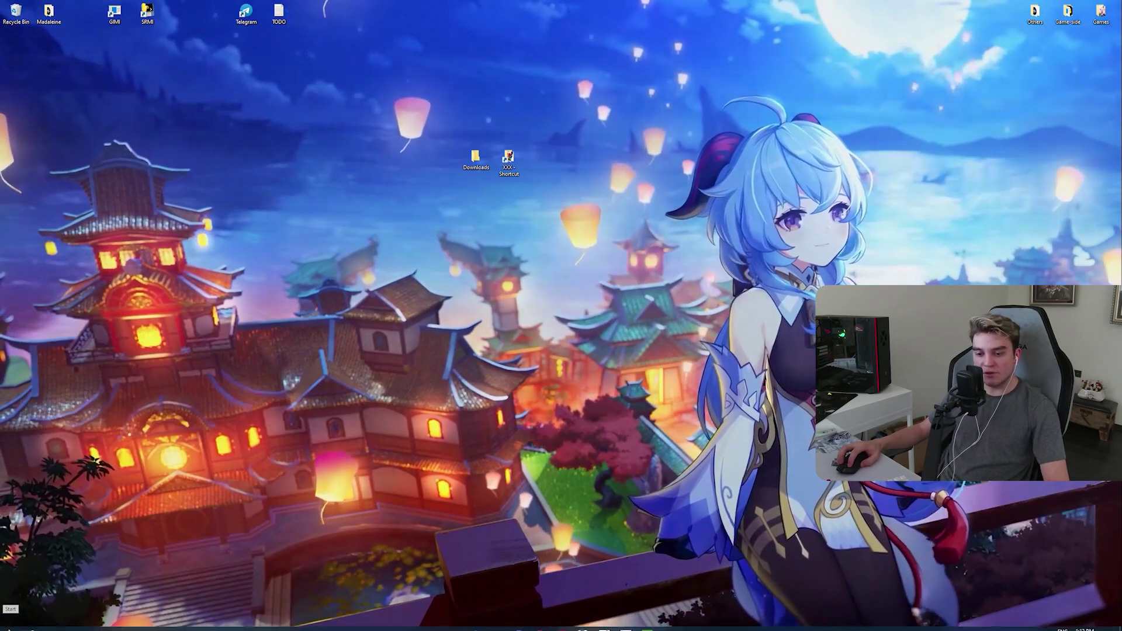
{"action": "left_click", "coordinate": [10, 626]}
{"action": "key", "text": "Escape"}
Check the Hardware-accelerated GPU scheduling option in the Windows graphics settings, then close Settings
{"action": "key", "text": "super+i"}
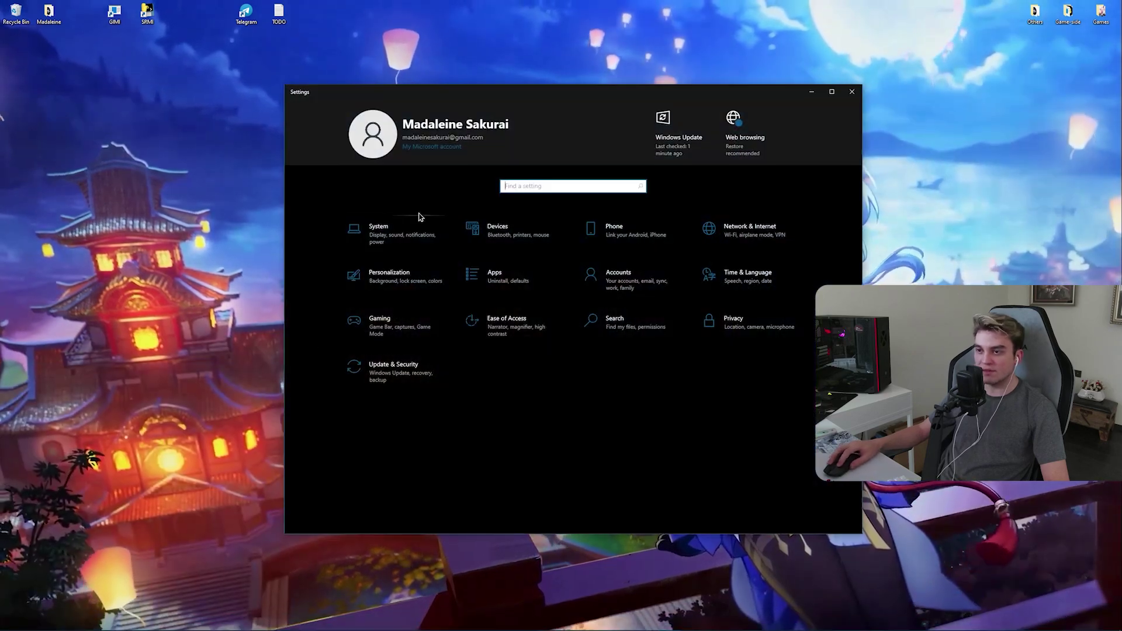
{"action": "left_click", "coordinate": [406, 230]}
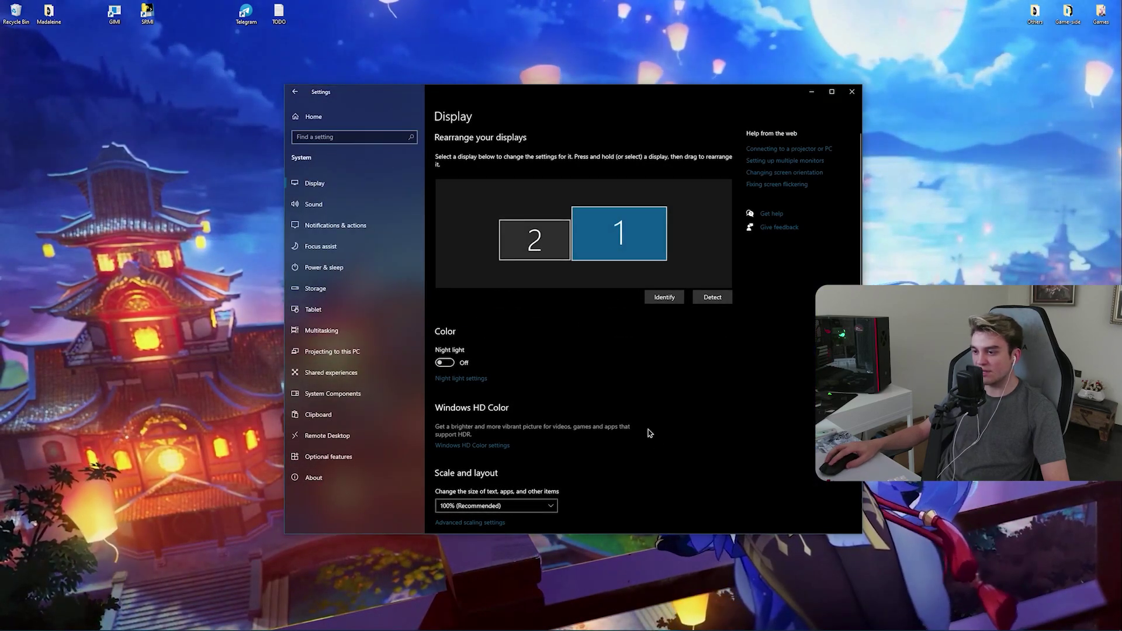
{"action": "scroll", "coordinate": [659, 449], "scroll_direction": "down", "scroll_amount": 4}
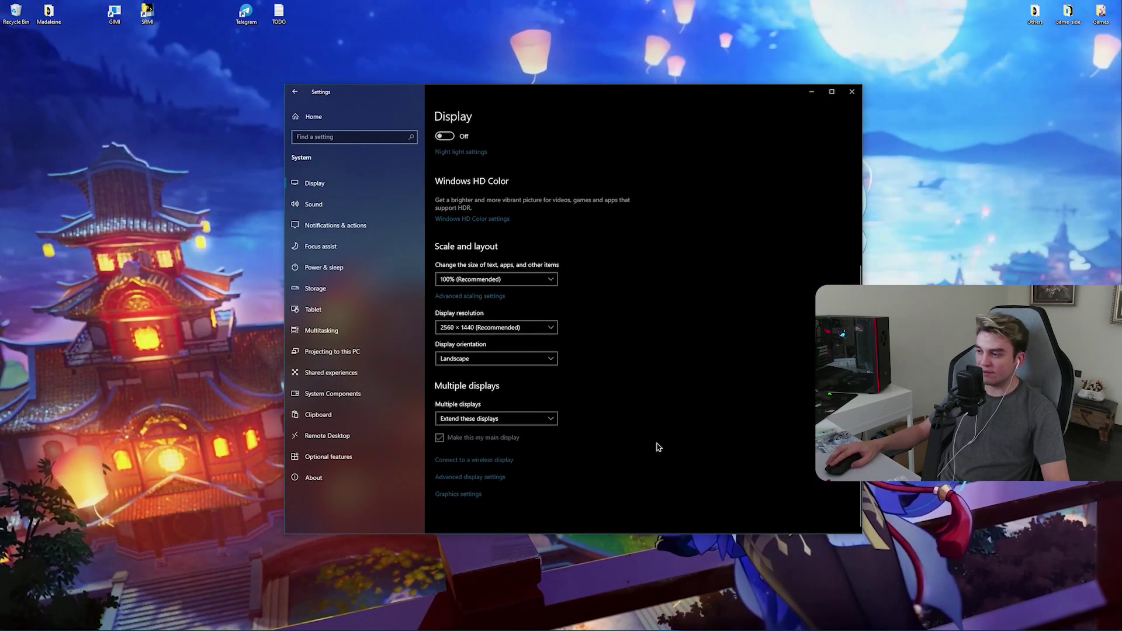
{"action": "left_click", "coordinate": [455, 495]}
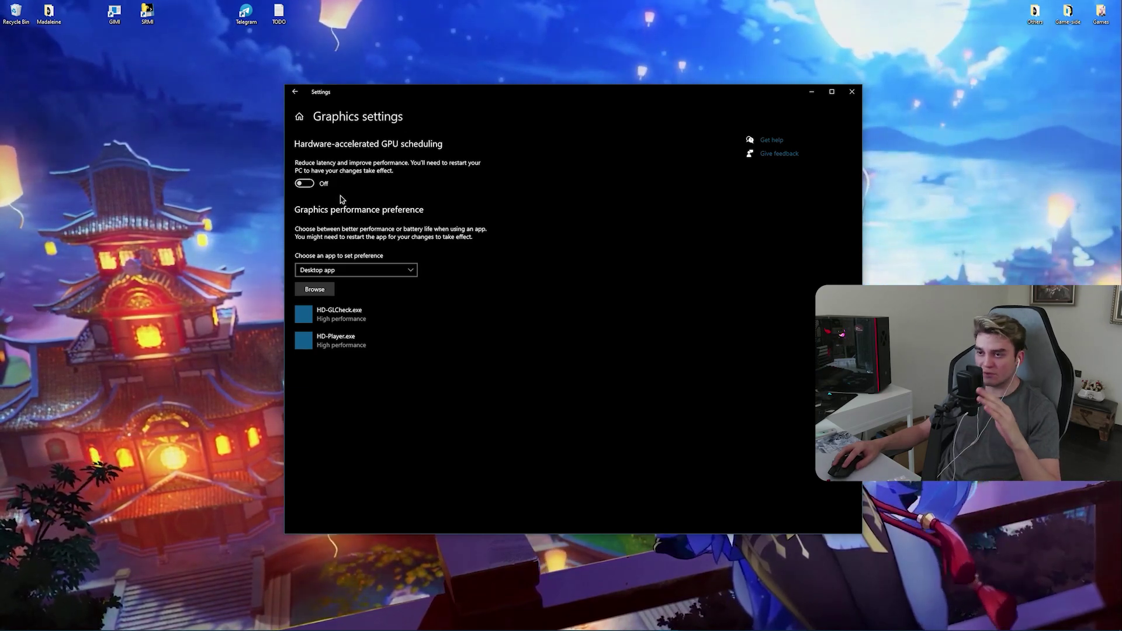
{"action": "left_click", "coordinate": [851, 93]}
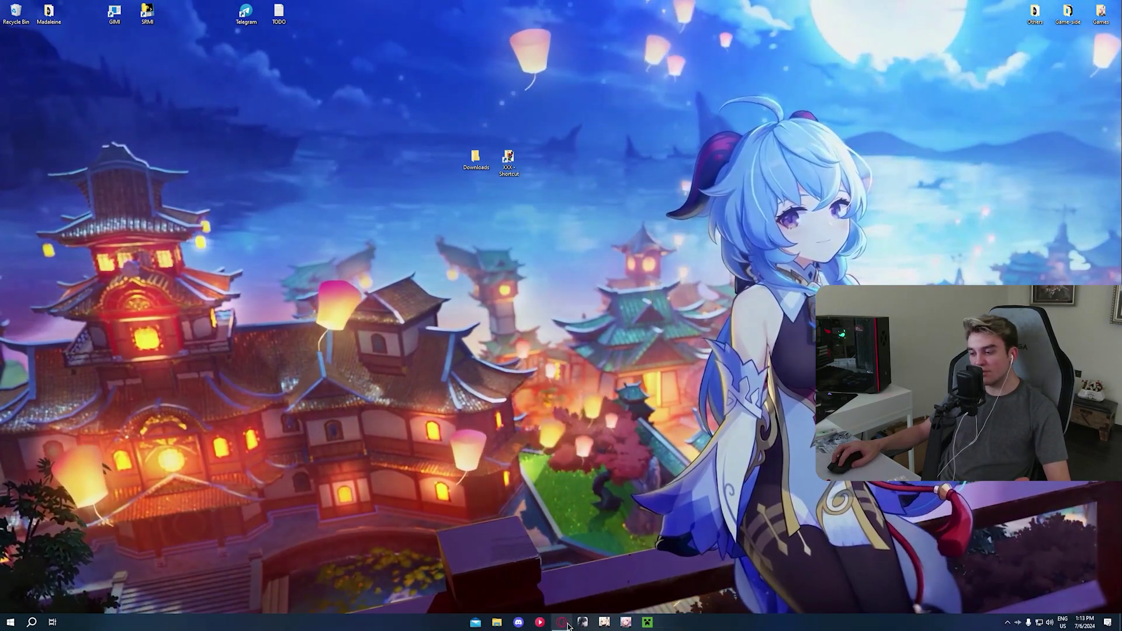
Switch to the Opera GX browser, review the WWMI Installation section on GitHub and close that page
{"action": "left_click", "coordinate": [561, 623]}
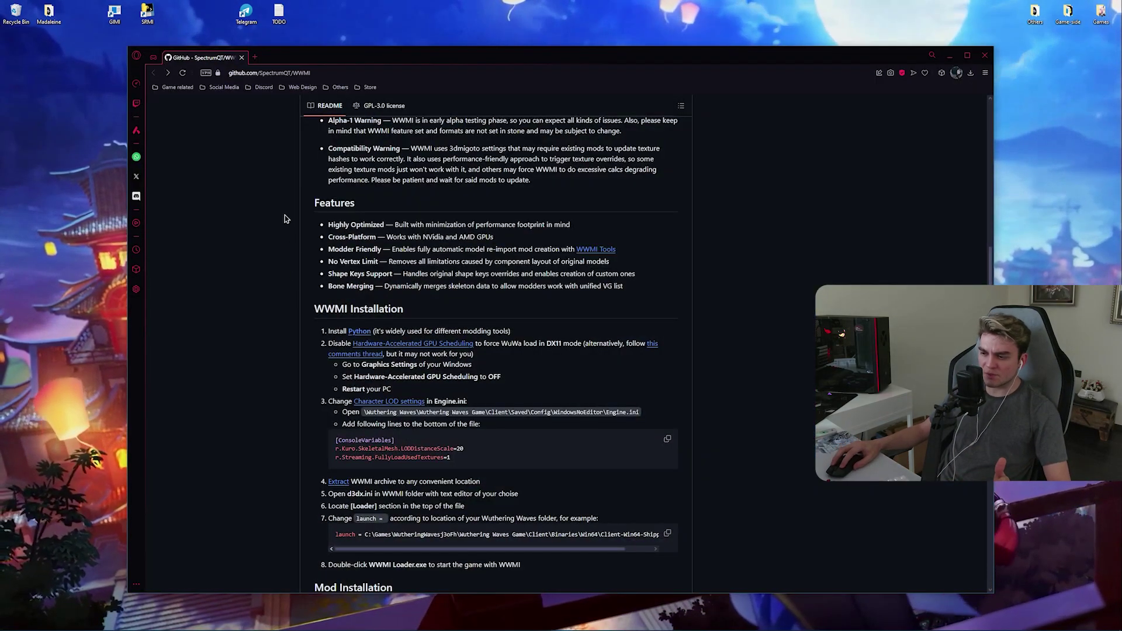
{"action": "scroll", "coordinate": [434, 450], "scroll_direction": "down", "scroll_amount": 1}
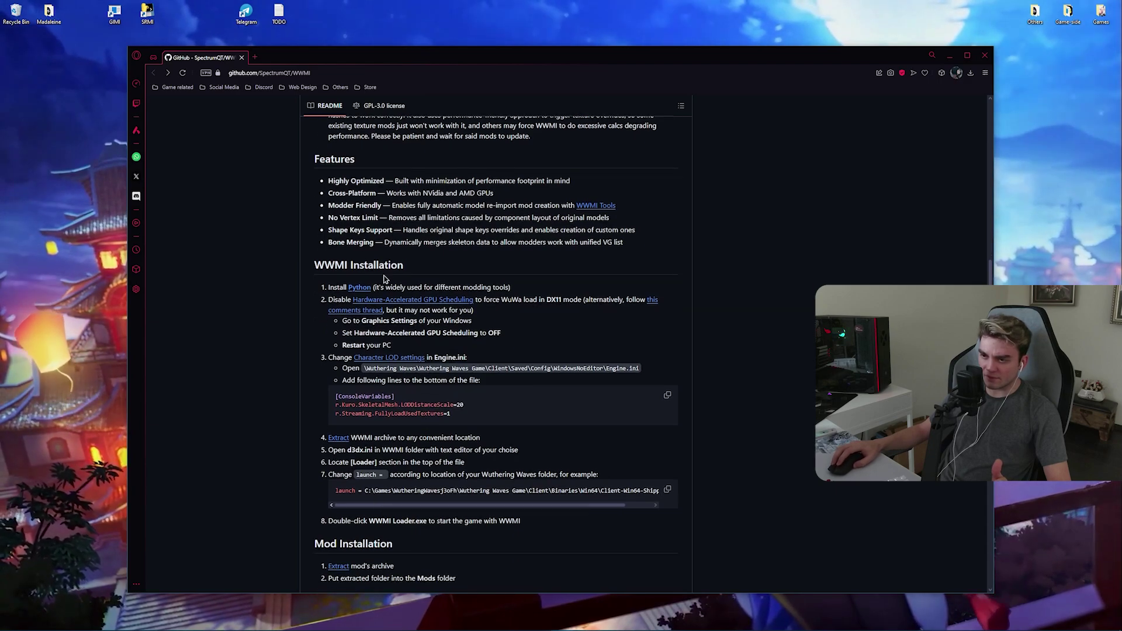
{"action": "left_click", "coordinate": [242, 58]}
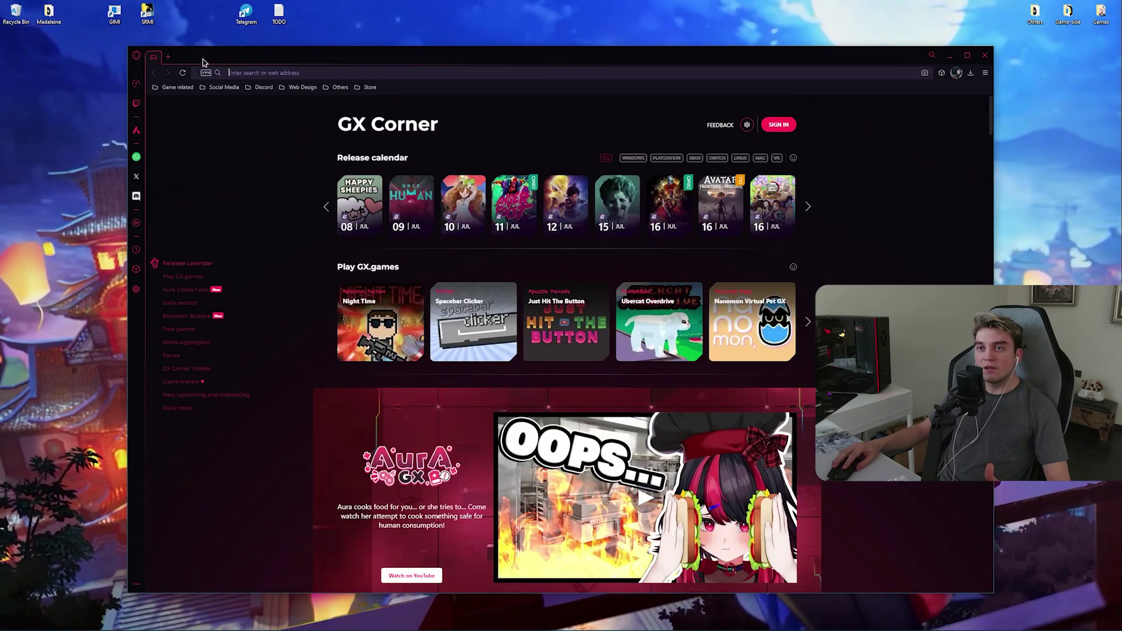
Search the web for gamebanana, open the GameBanana site and view the Jinhsi Simplify Edit + Barelegs mod's preview image
{"action": "type", "text": "gamebanana"}
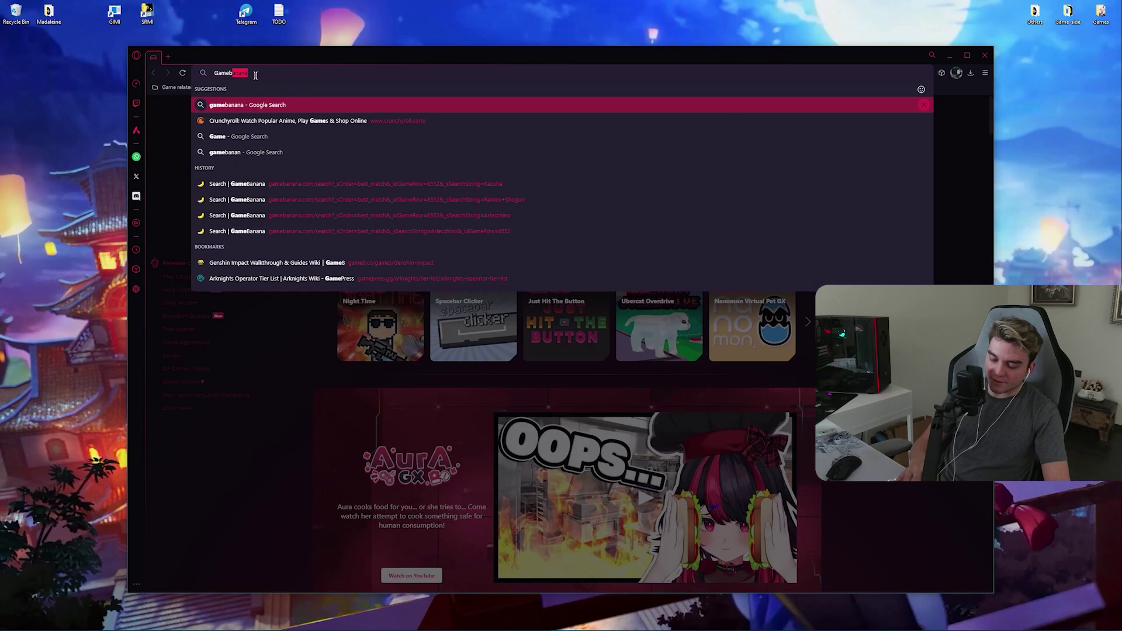
{"action": "key", "text": "Return"}
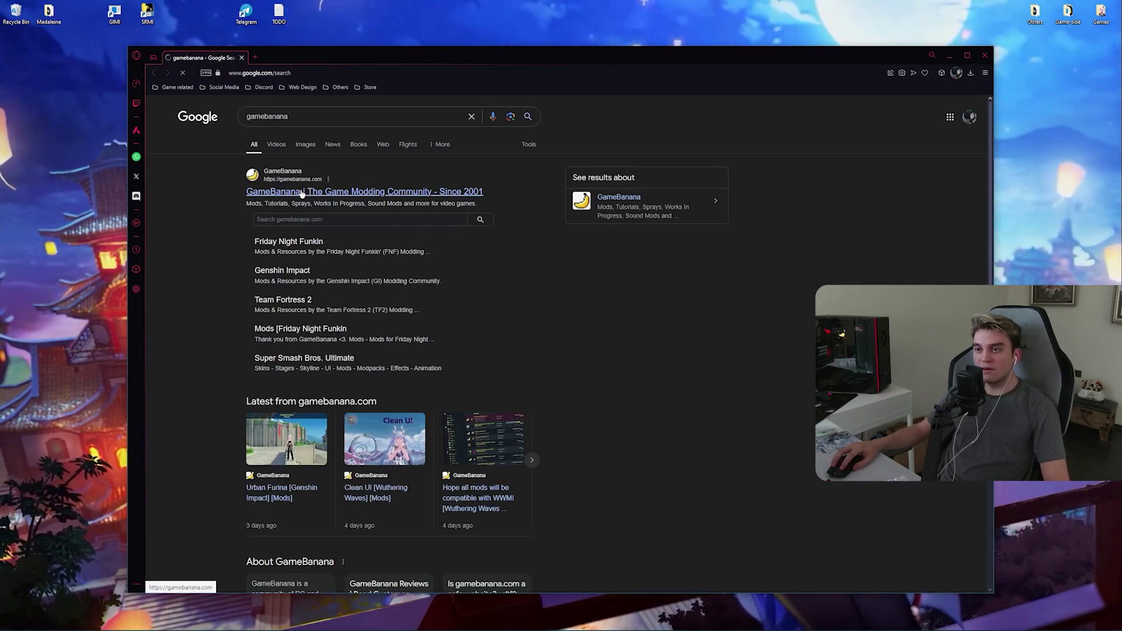
{"action": "left_click", "coordinate": [301, 192]}
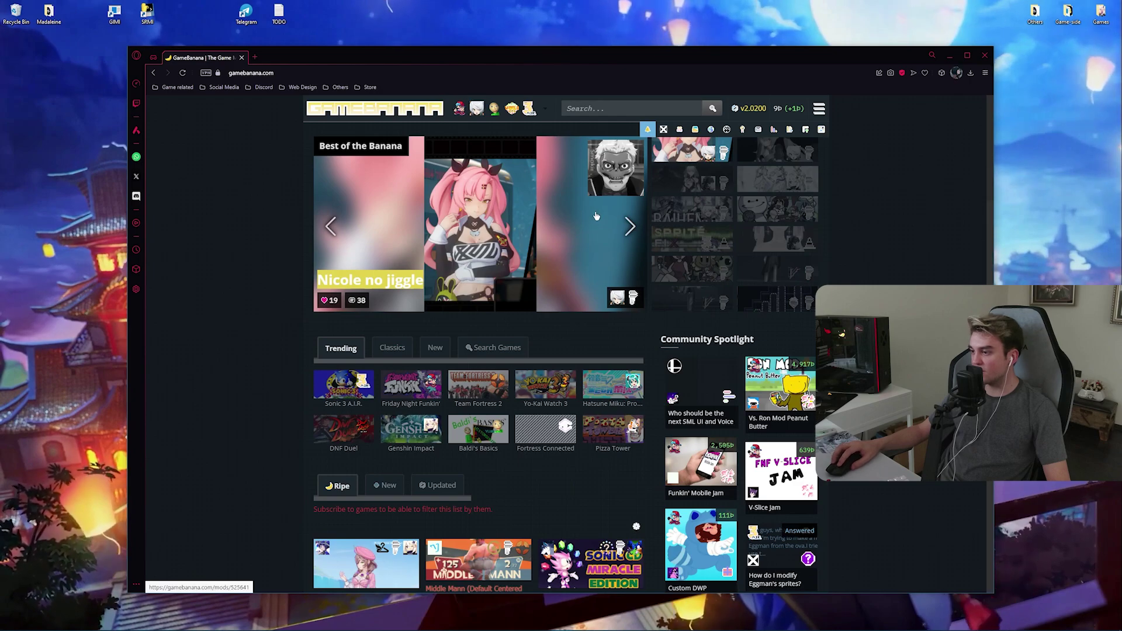
{"action": "left_click", "coordinate": [639, 107]}
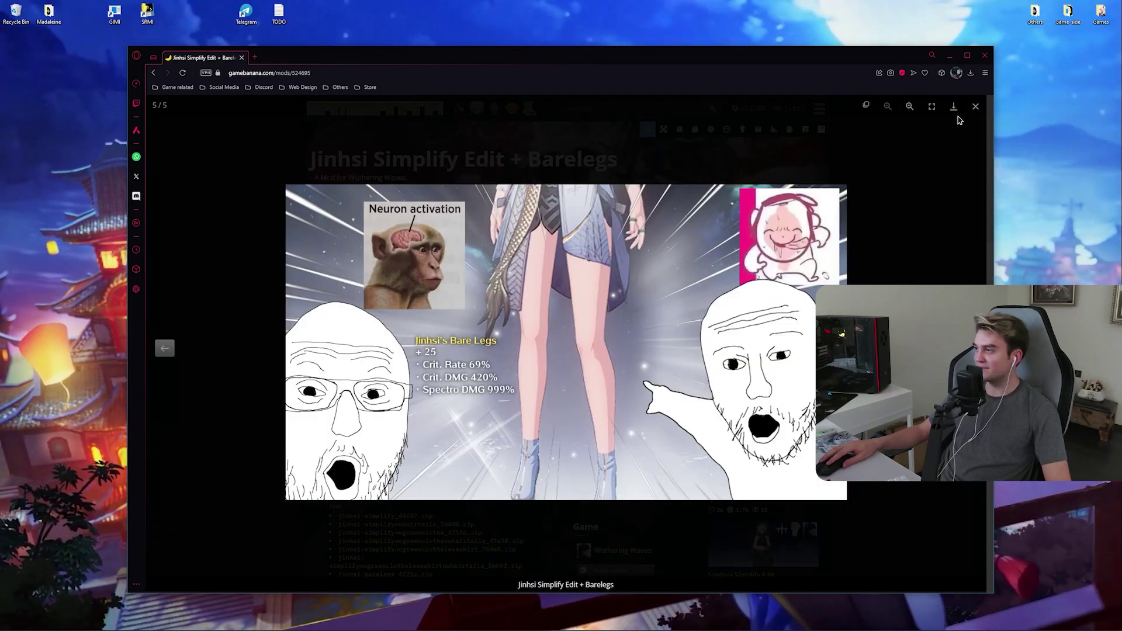
{"action": "left_click", "coordinate": [975, 107]}
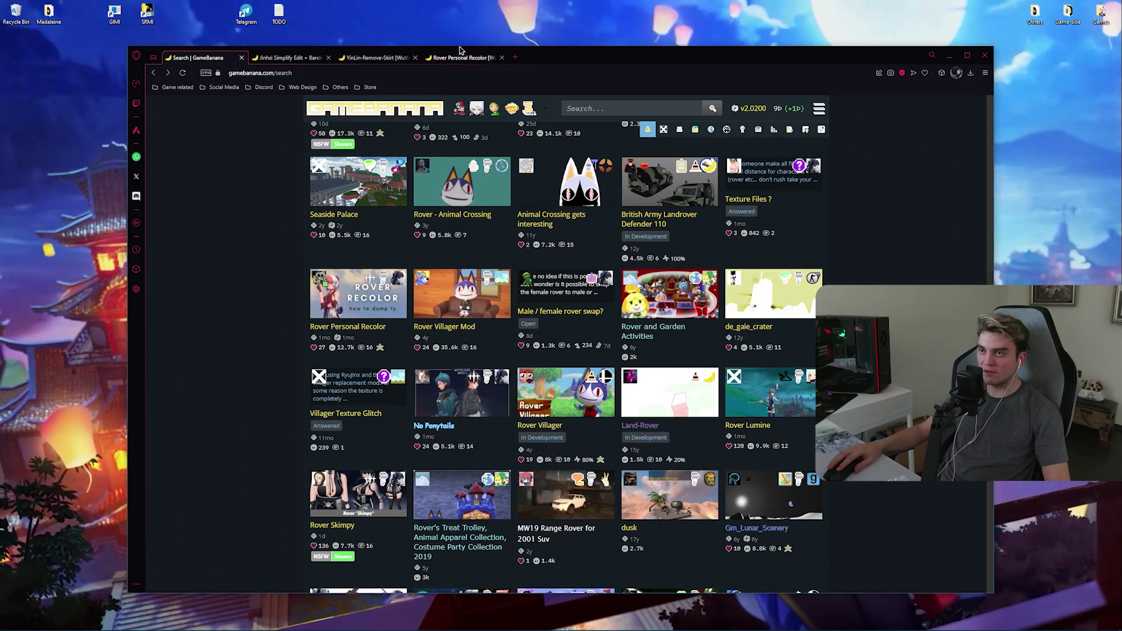
Close the GameBanana search page and read the Jinhsi Simplify Edit + Barelegs mod's updates, installation notes and requirements
{"action": "left_click", "coordinate": [458, 55]}
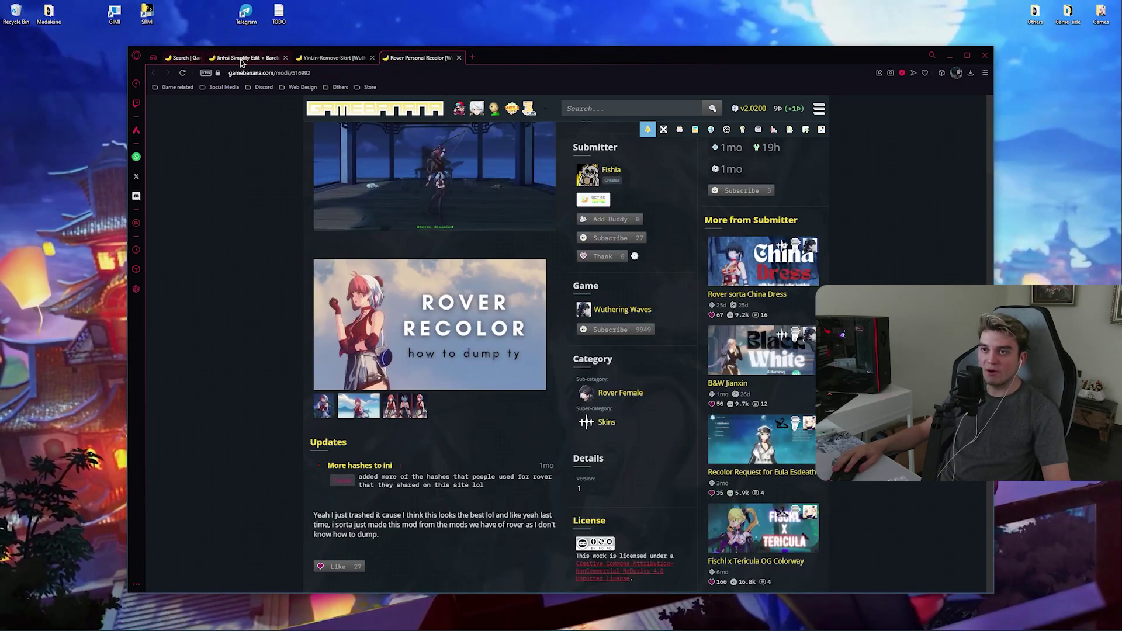
{"action": "left_click", "coordinate": [202, 58]}
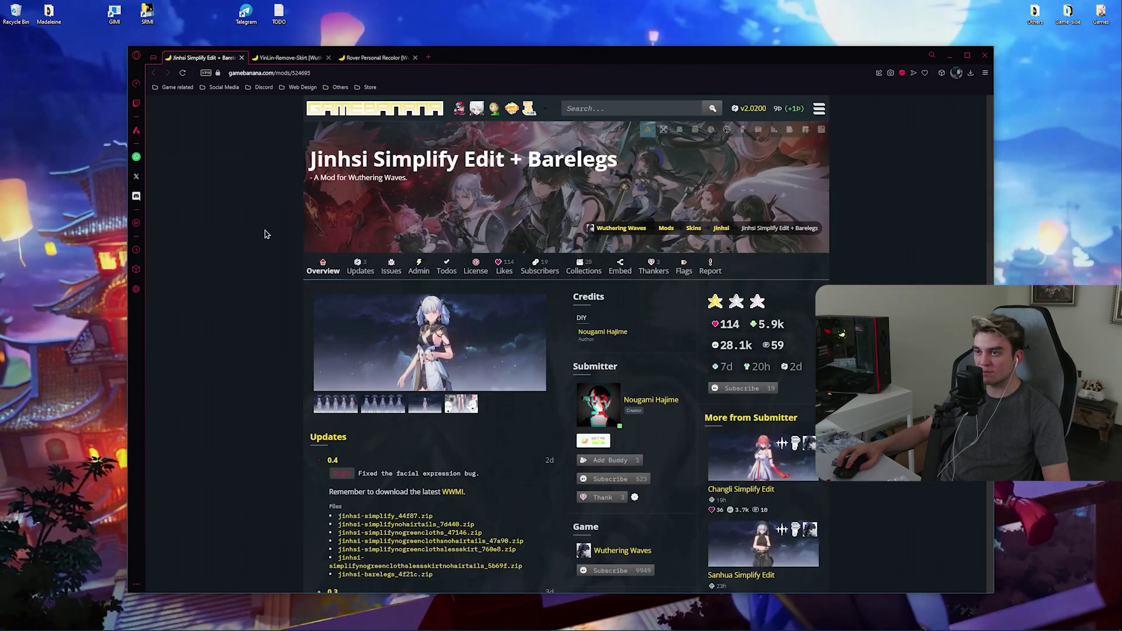
{"action": "scroll", "coordinate": [253, 367], "scroll_direction": "down", "scroll_amount": 2}
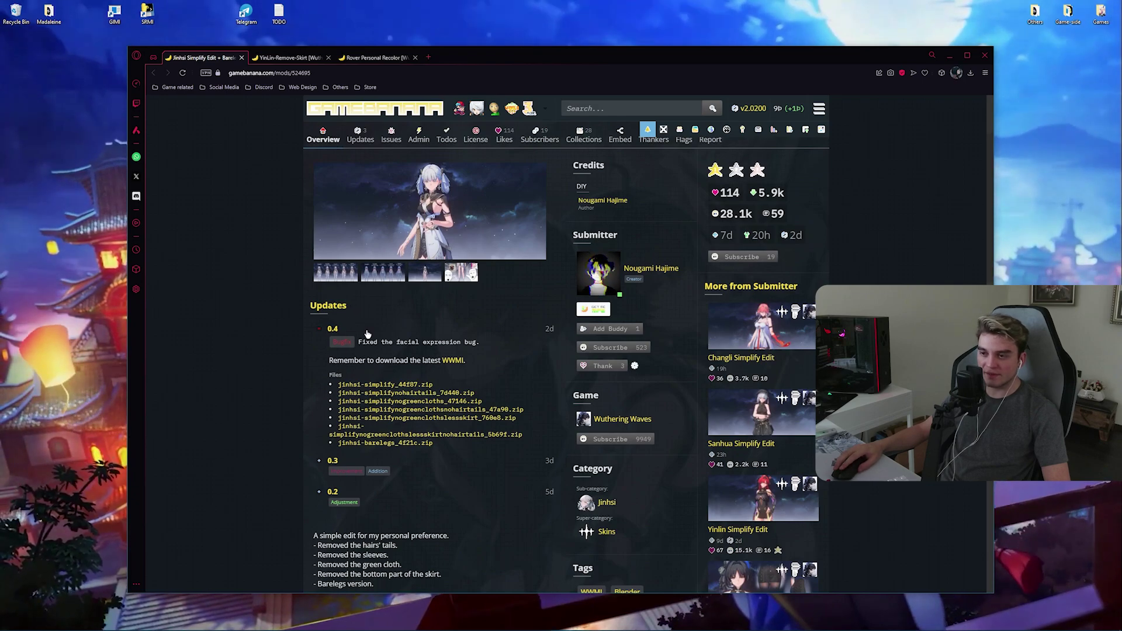
{"action": "scroll", "coordinate": [374, 304], "scroll_direction": "down", "scroll_amount": 1}
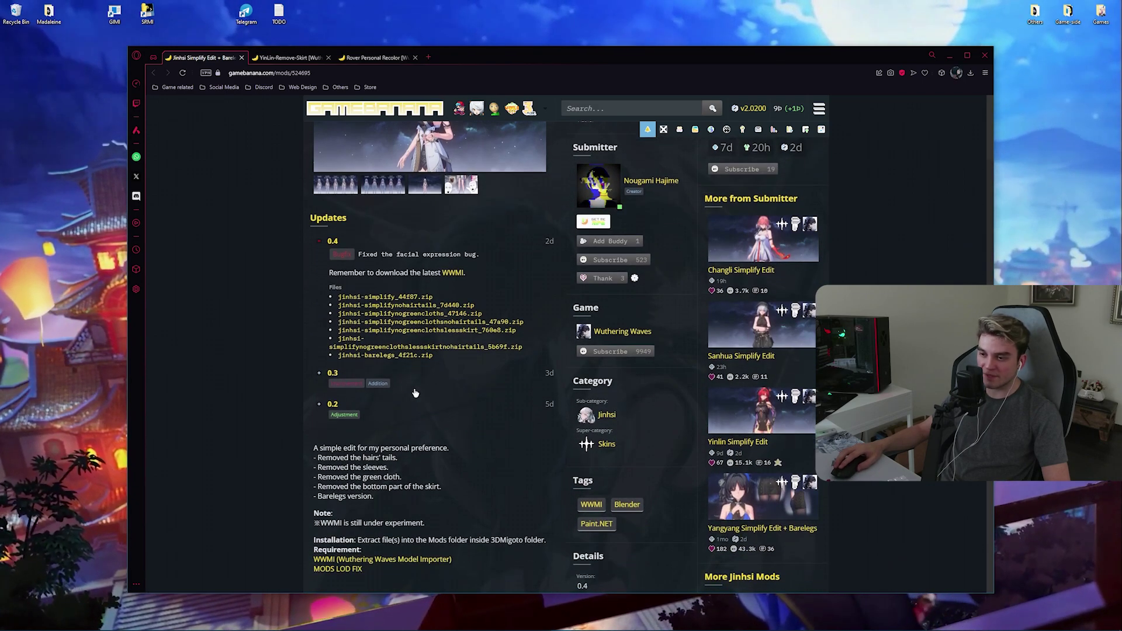
{"action": "scroll", "coordinate": [415, 393], "scroll_direction": "down", "scroll_amount": 2}
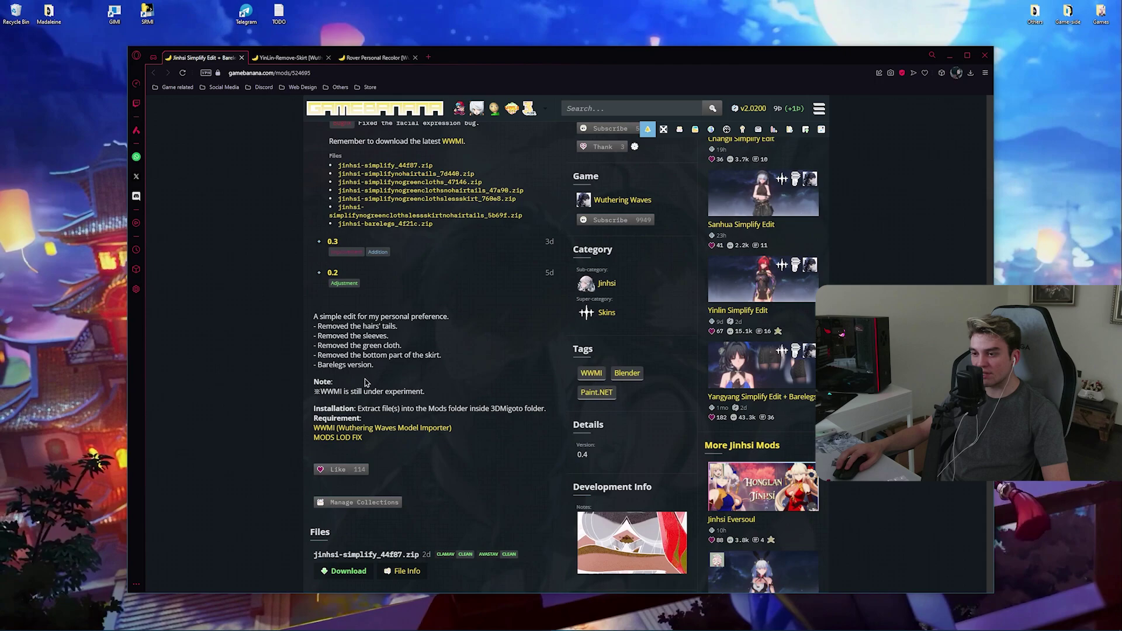
Examine the YinLin-Remove-Skirt mod page, including its compatibility note, preview images, download file and comments
{"action": "key", "text": "ctrl+Tab"}
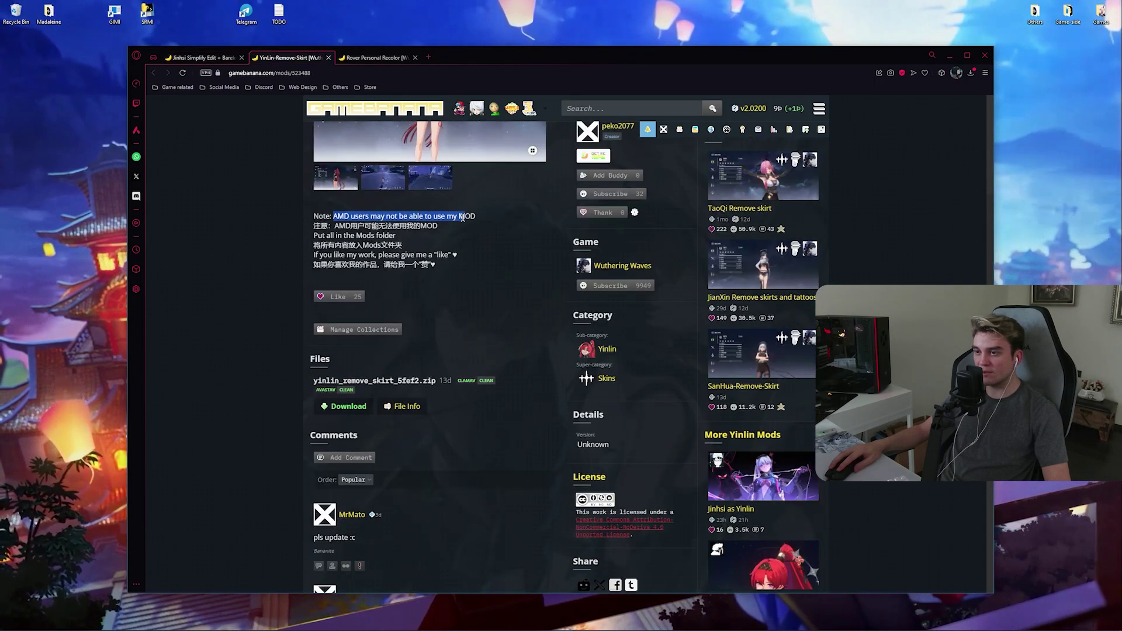
{"action": "scroll", "coordinate": [442, 339], "scroll_direction": "down", "scroll_amount": 1}
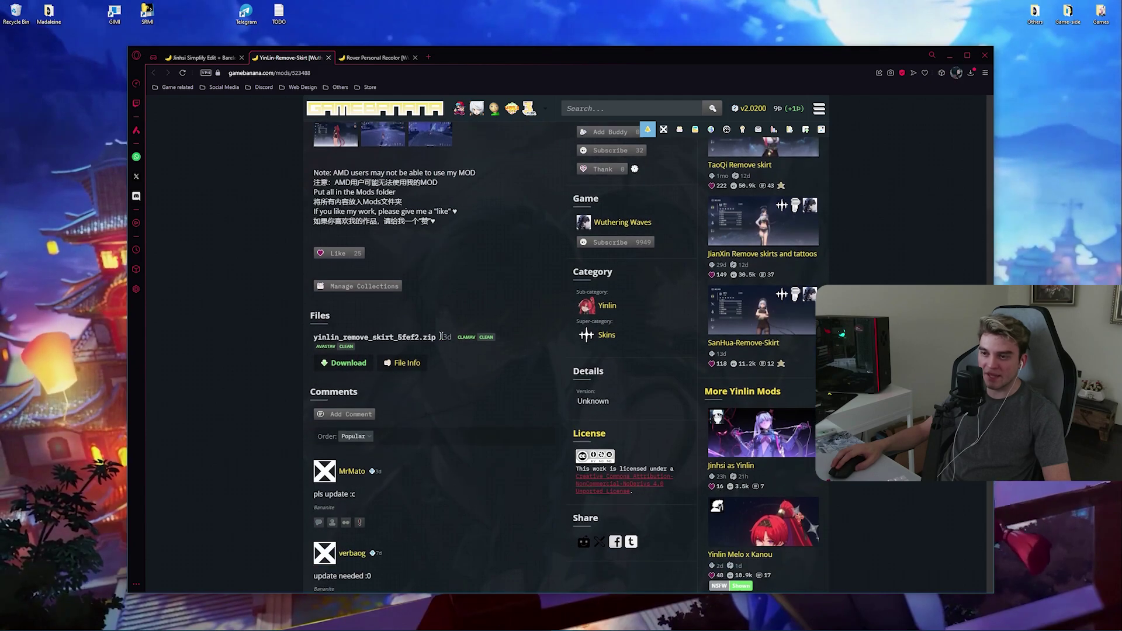
{"action": "scroll", "coordinate": [365, 348], "scroll_direction": "up", "scroll_amount": 4}
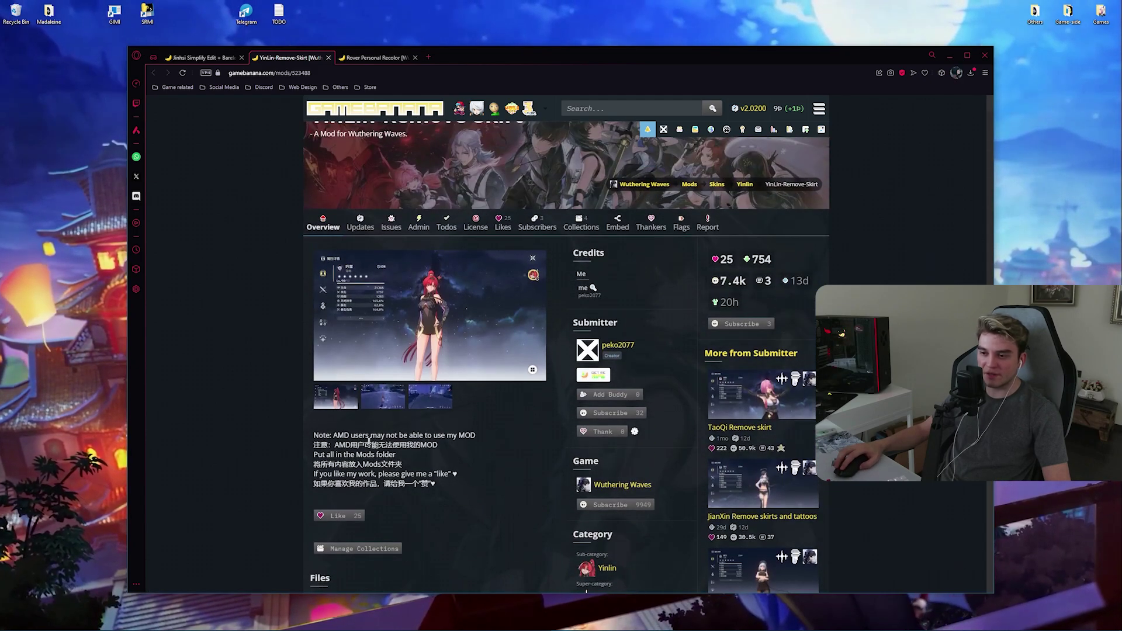
{"action": "scroll", "coordinate": [367, 424], "scroll_direction": "down", "scroll_amount": 4}
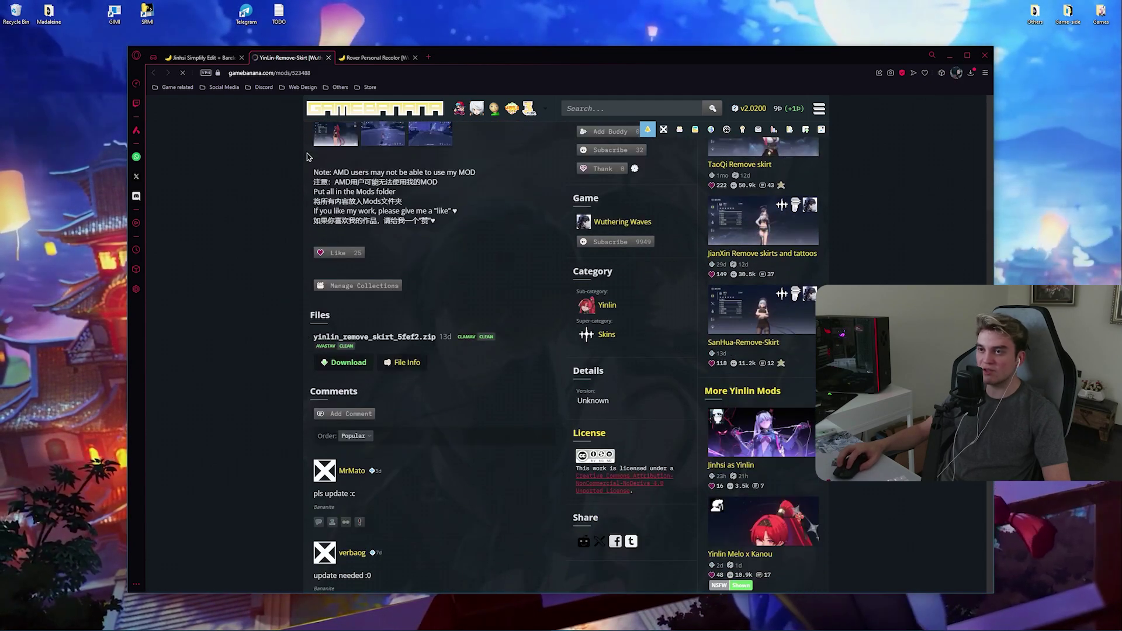
Place the desktop's Downloads and XXX folder windows side by side and open the Mods folder inside XXX's WUMI folder
{"action": "key", "text": "super+d"}
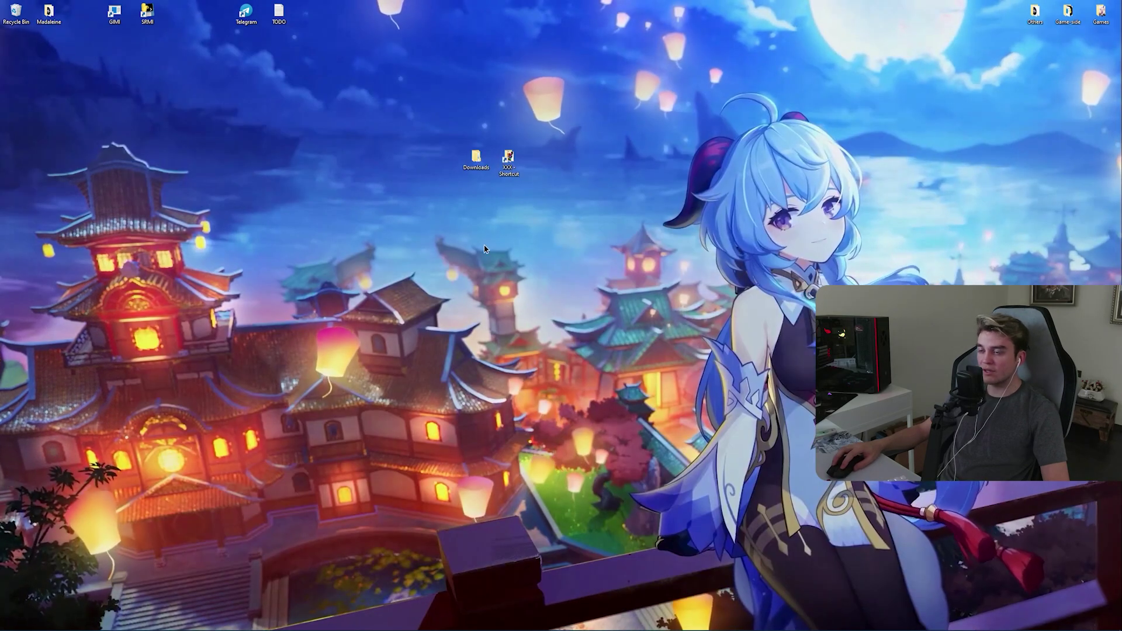
{"action": "double_click", "coordinate": [476, 158]}
{"action": "left_click_drag", "start_coordinate": [473, 206], "coordinate": [251, 206]}
{"action": "double_click", "coordinate": [508, 157]}
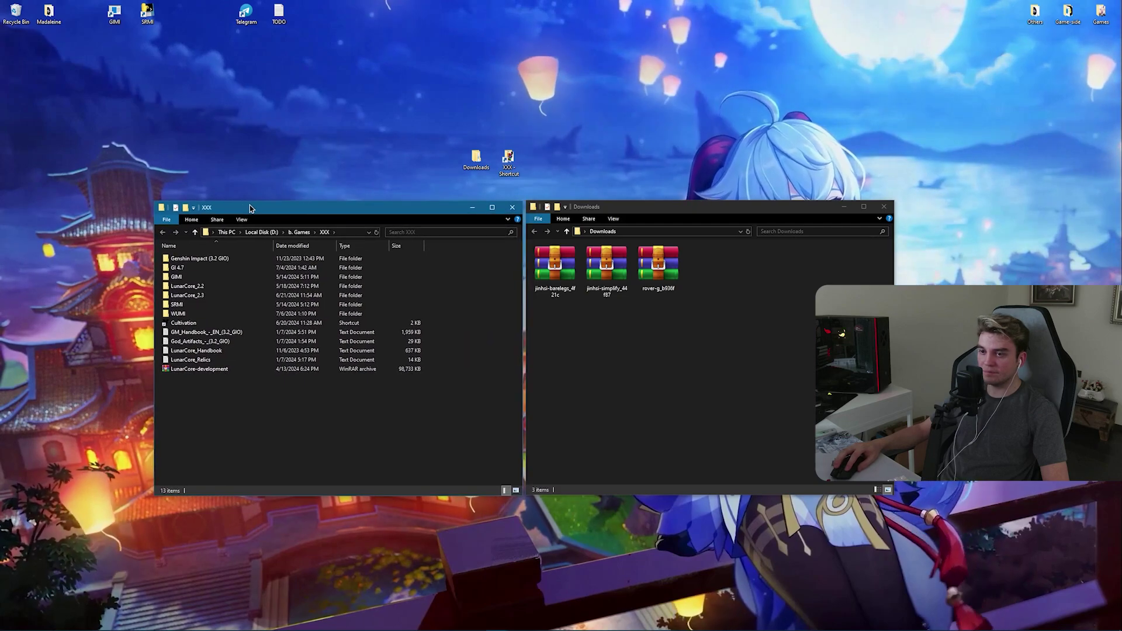
{"action": "double_click", "coordinate": [185, 313]}
{"action": "double_click", "coordinate": [219, 285]}
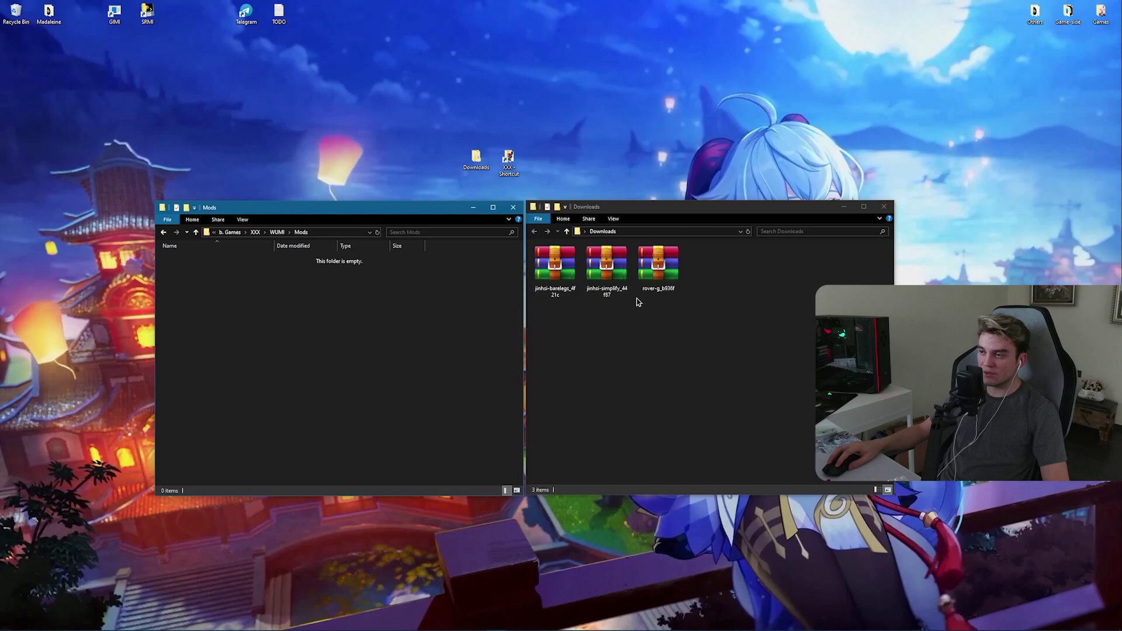
Extract the Rover-G folder from the rover-g archive in Downloads into the Mods folder and close the archive
{"action": "double_click", "coordinate": [655, 273]}
{"action": "left_click_drag", "start_coordinate": [585, 280], "coordinate": [370, 310]}
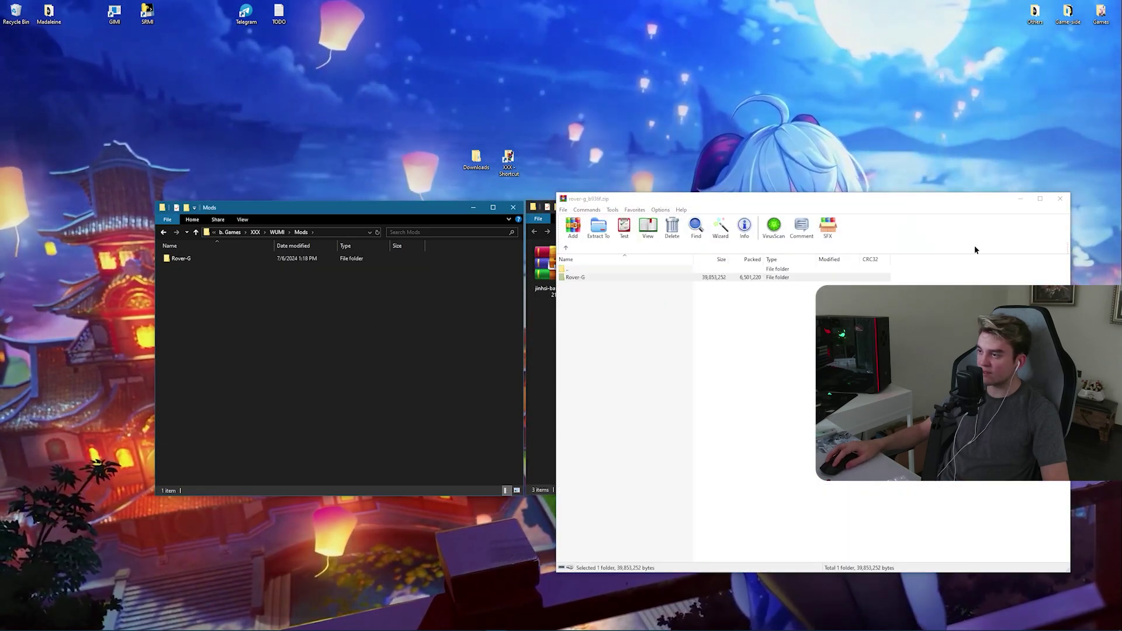
{"action": "left_click", "coordinate": [1060, 198]}
Extract the Jinhsi-Simplify folder from the jinhsi-simplify archive into the Mods folder and close the archive
{"action": "left_click", "coordinate": [614, 292]}
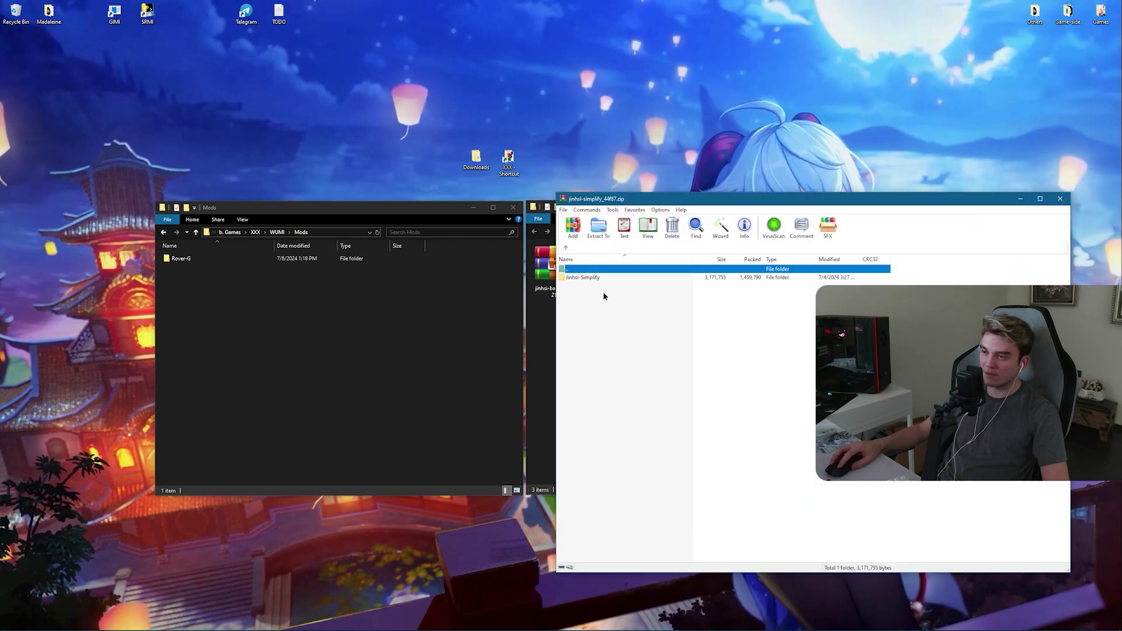
{"action": "left_click", "coordinate": [580, 278]}
{"action": "left_click_drag", "start_coordinate": [369, 335], "coordinate": [369, 334]}
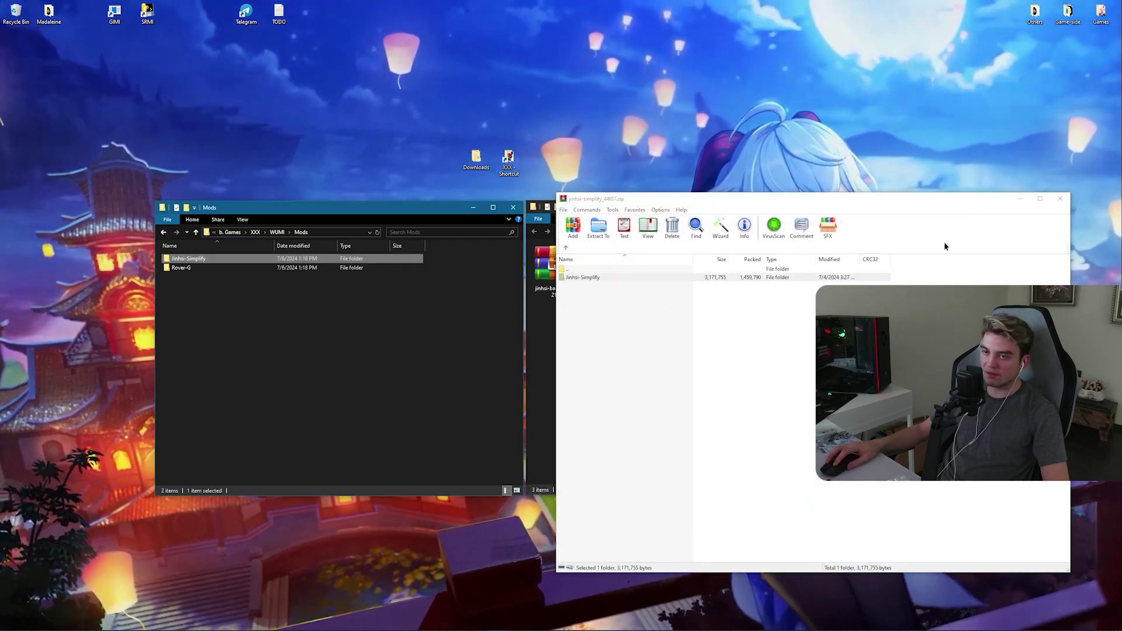
{"action": "left_click", "coordinate": [1060, 199]}
Extract the Jinhsi-Barelegs folder and CheckTexture.ini from the jinhsi-barelegs archive into the Mods folder and close the archive
{"action": "double_click", "coordinate": [548, 271]}
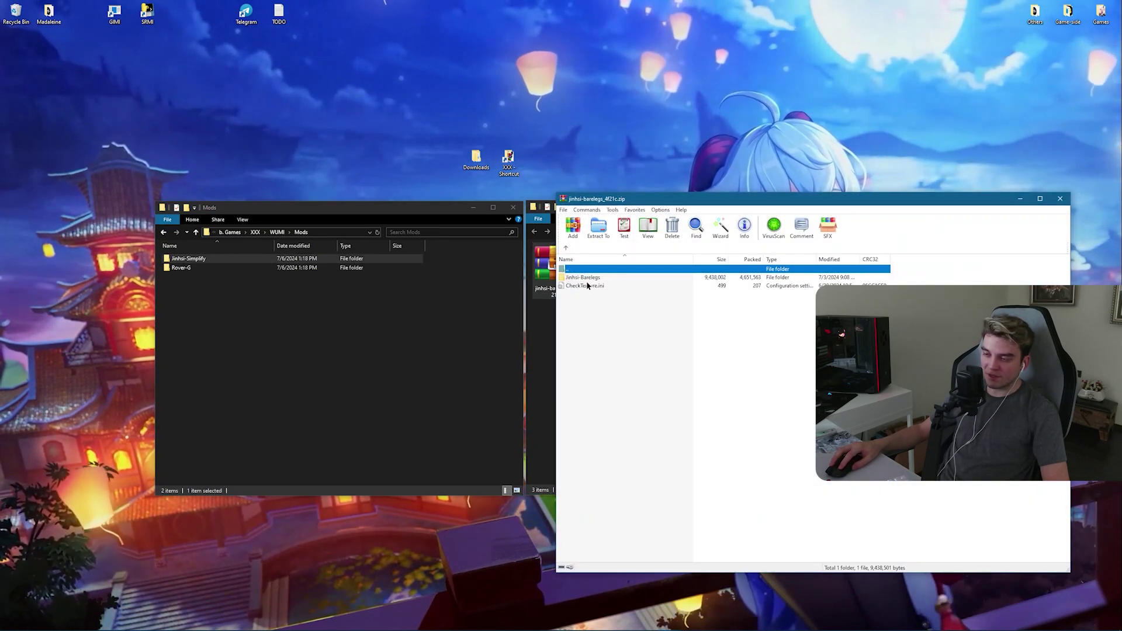
{"action": "left_click_drag", "start_coordinate": [589, 296], "coordinate": [375, 324]}
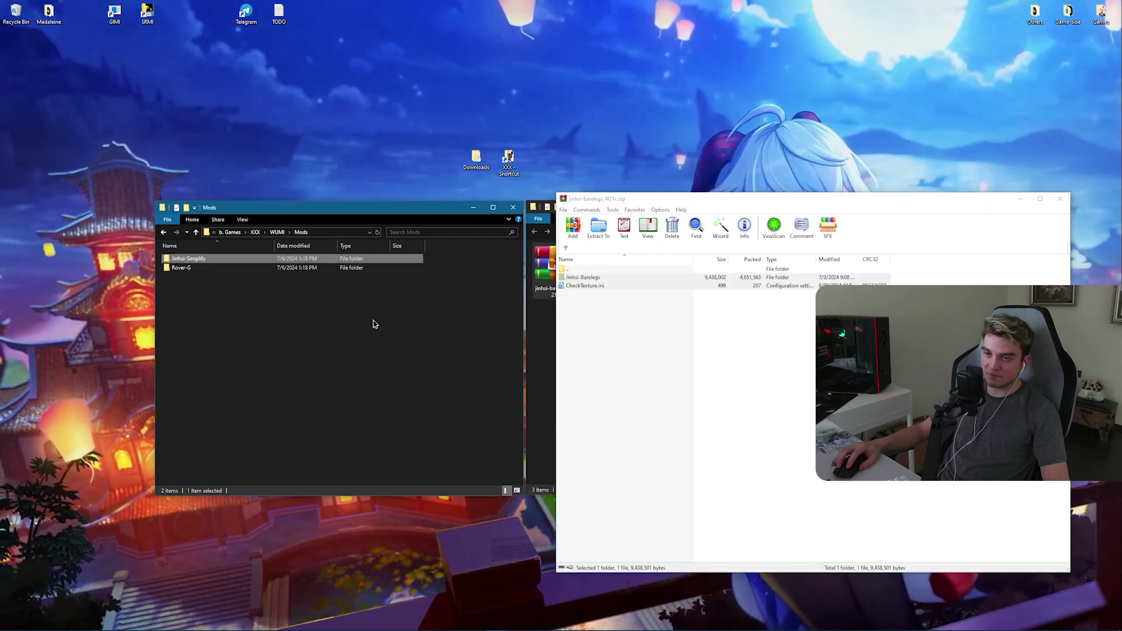
{"action": "left_click", "coordinate": [1060, 198]}
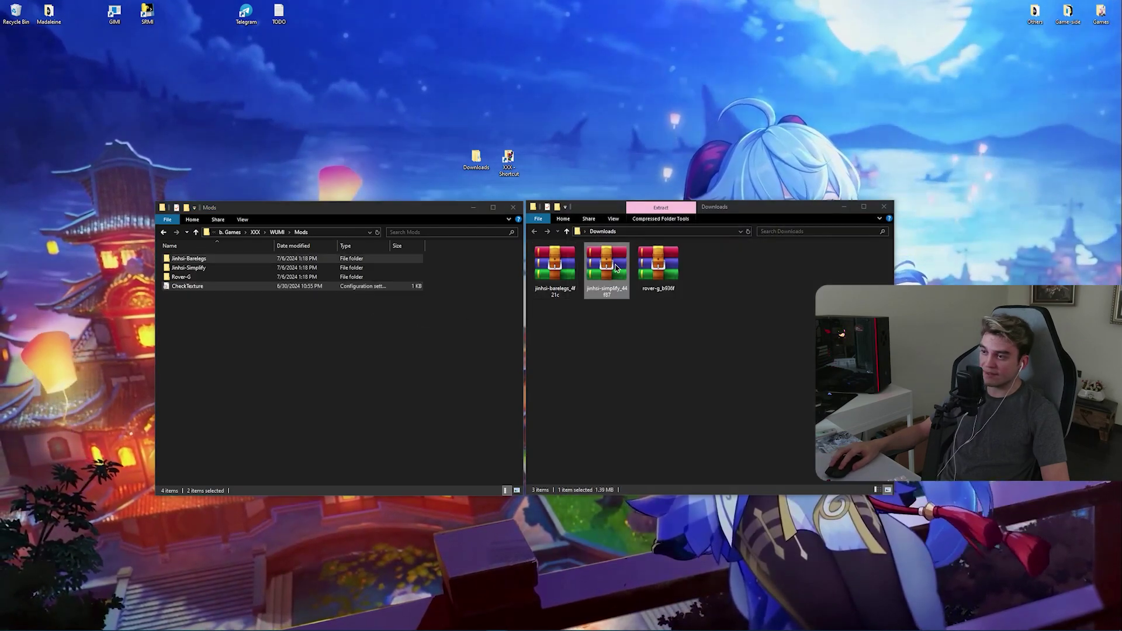
Open the Jinhsi-Simplify folder inside the jinhsi-simplify archive and inspect its loose BUF and ini files
{"action": "double_click", "coordinate": [608, 275]}
{"action": "double_click", "coordinate": [589, 278]}
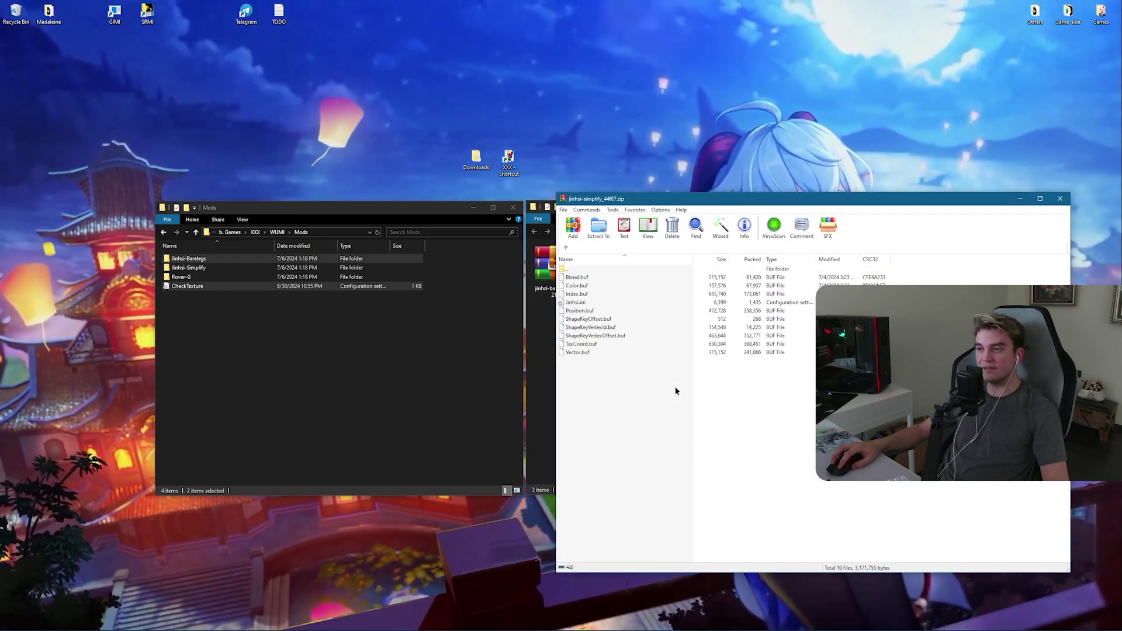
{"action": "left_click_drag", "start_coordinate": [705, 382], "coordinate": [580, 279]}
{"action": "left_click", "coordinate": [647, 394]}
{"action": "left_click", "coordinate": [243, 346]}
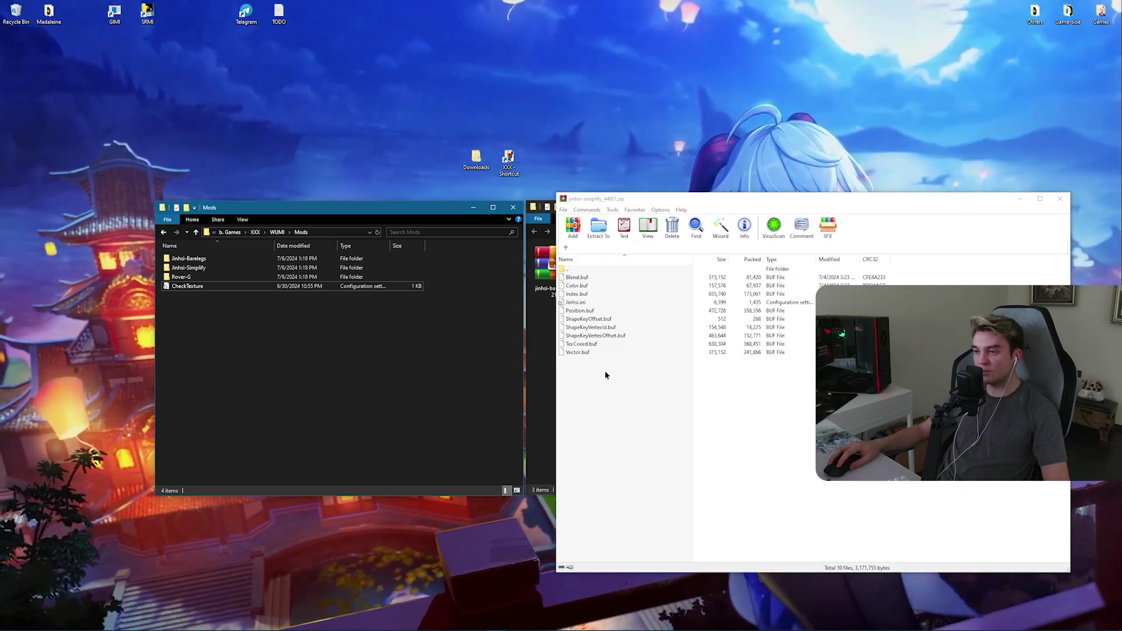
{"action": "left_click_drag", "start_coordinate": [606, 375], "coordinate": [569, 282]}
{"action": "left_click", "coordinate": [238, 323]}
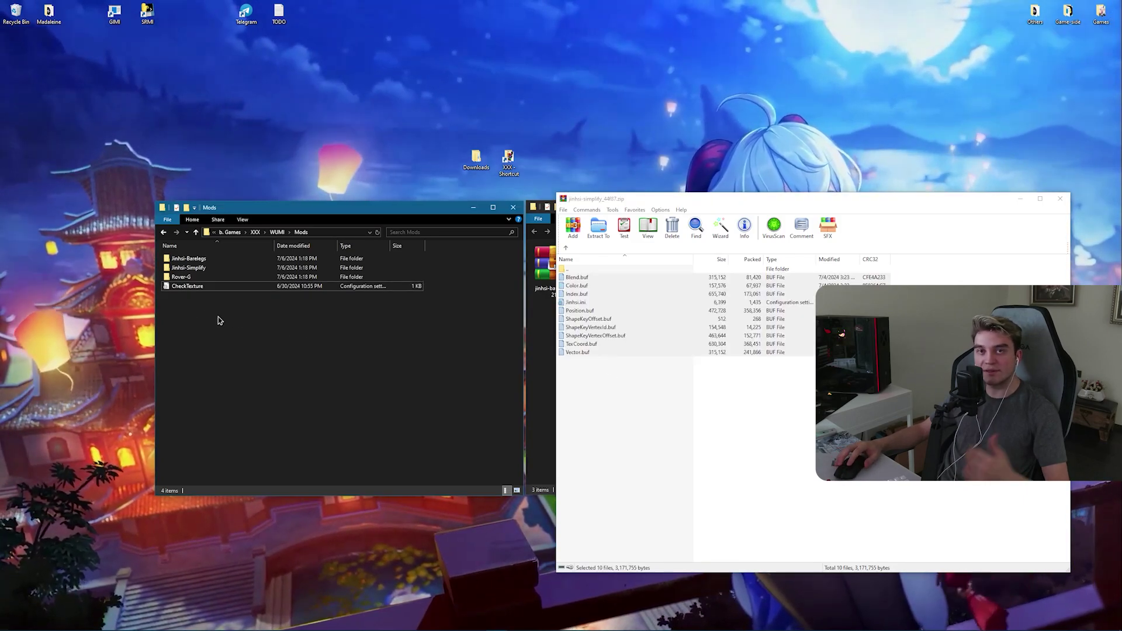
{"action": "left_click", "coordinate": [677, 379]}
{"action": "left_click_drag", "start_coordinate": [704, 386], "coordinate": [573, 275]}
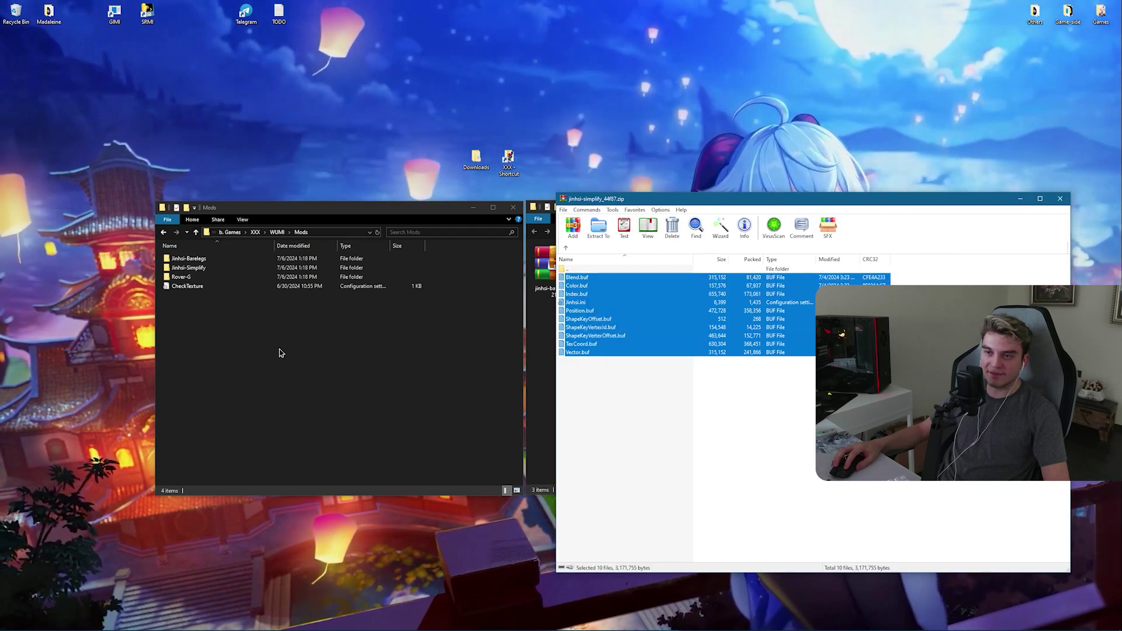
{"action": "left_click", "coordinate": [750, 384]}
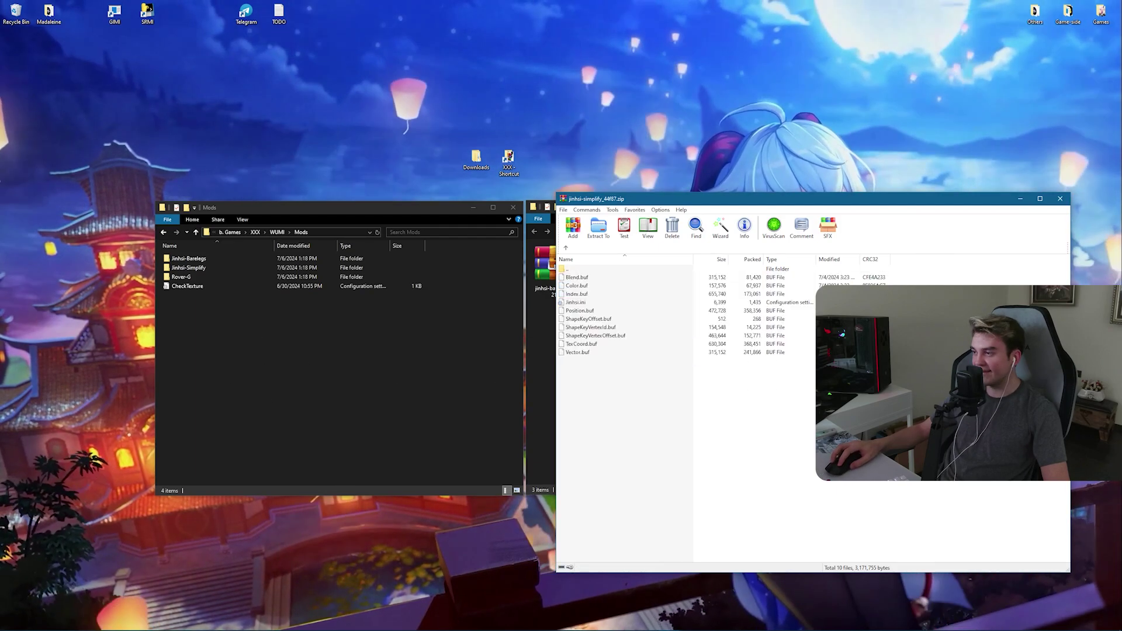
Close the jinhsi-simplify archive and both the Downloads and Mods folder windows
{"action": "left_click", "coordinate": [1060, 199]}
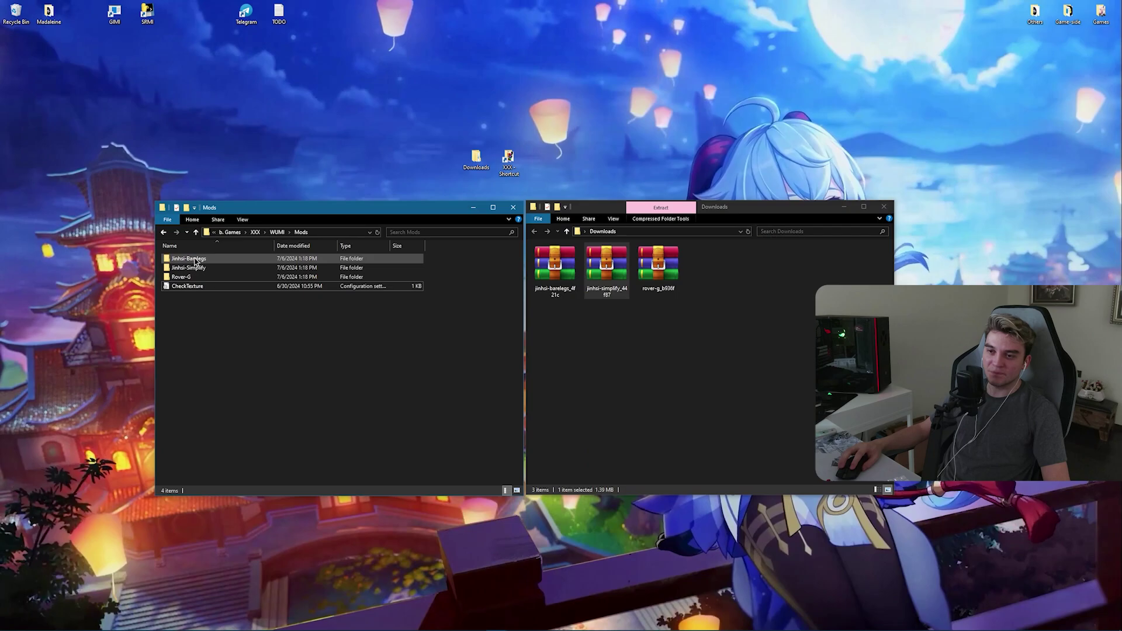
{"action": "left_click", "coordinate": [883, 209]}
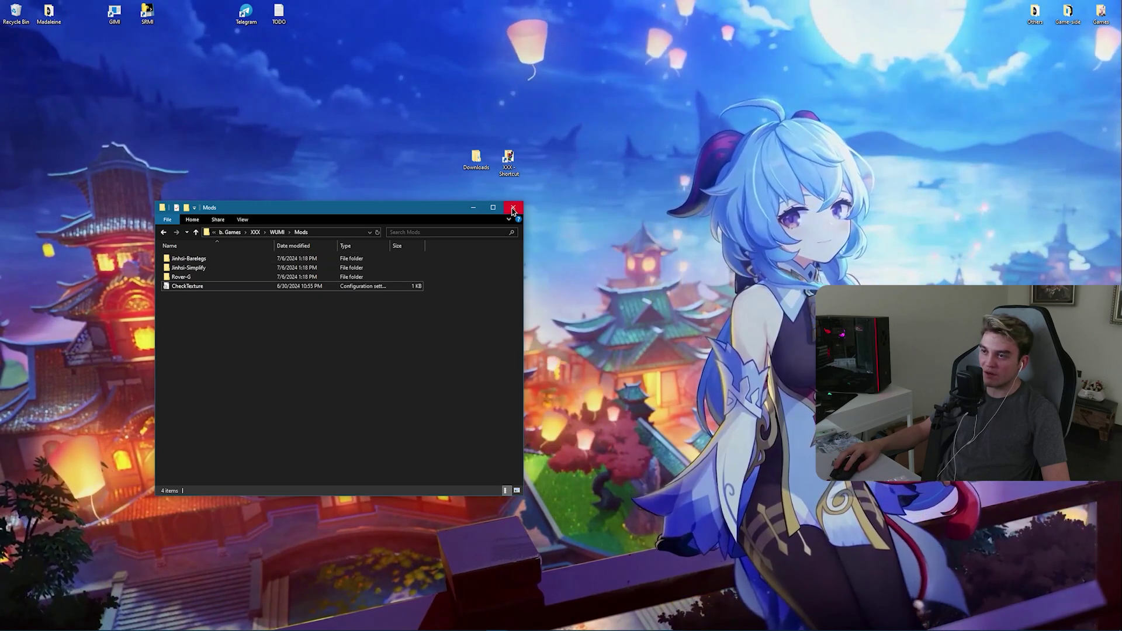
{"action": "left_click", "coordinate": [513, 208]}
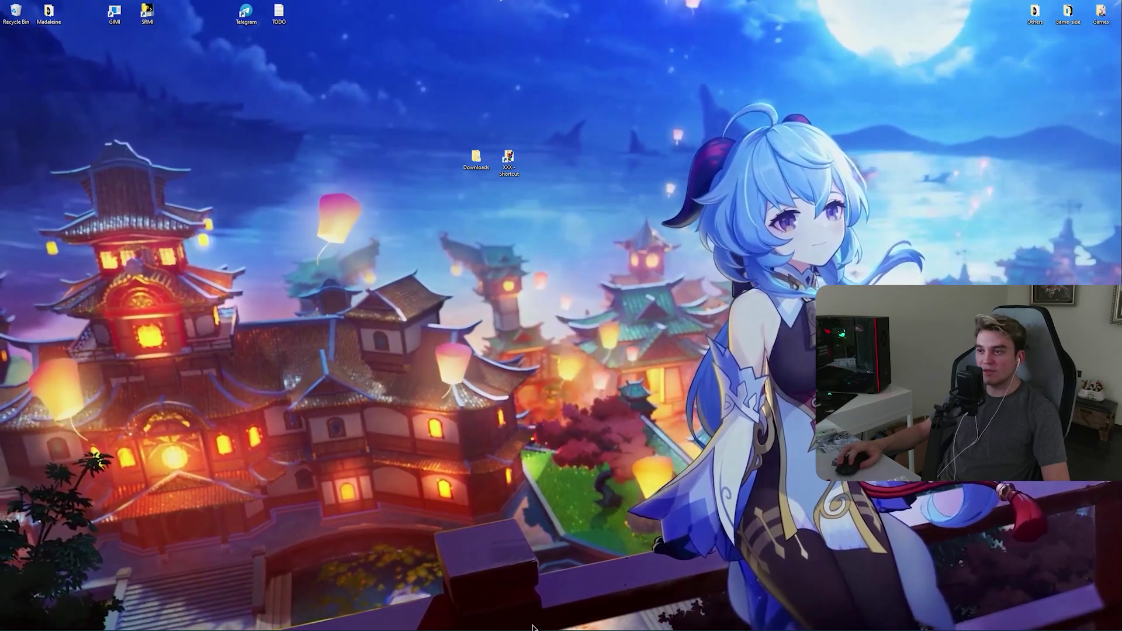
Open the WUMI folder inside XXX and create a shortcut to the WWMI Loader application there
{"action": "double_click", "coordinate": [524, 151]}
{"action": "left_click_drag", "start_coordinate": [357, 202], "coordinate": [483, 201]}
{"action": "left_click", "coordinate": [355, 339]}
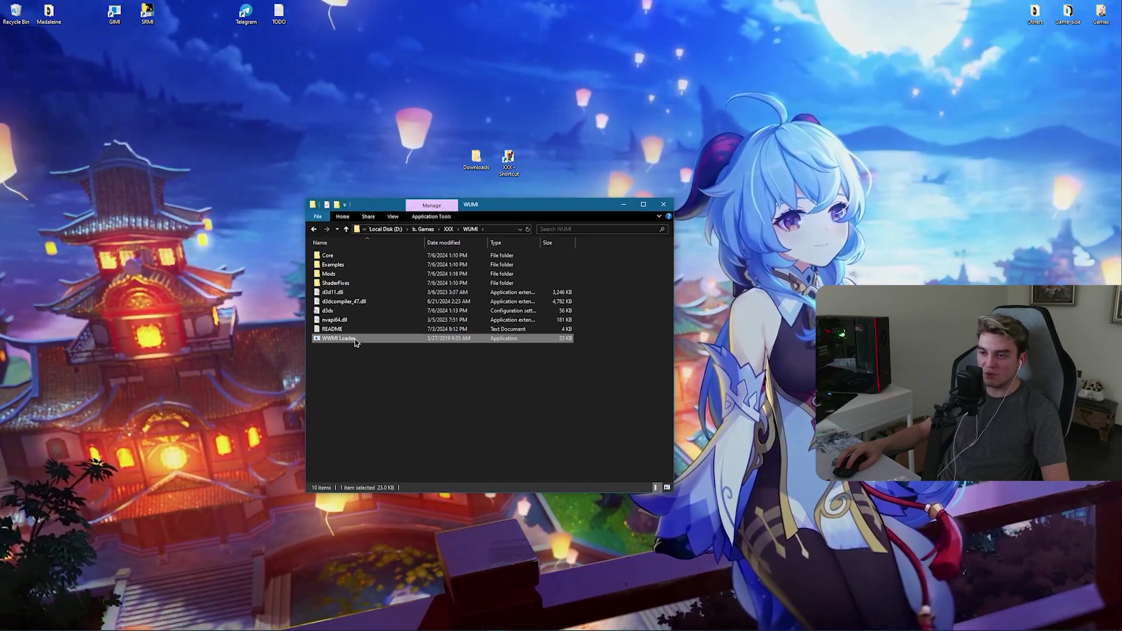
{"action": "right_click", "coordinate": [355, 339]}
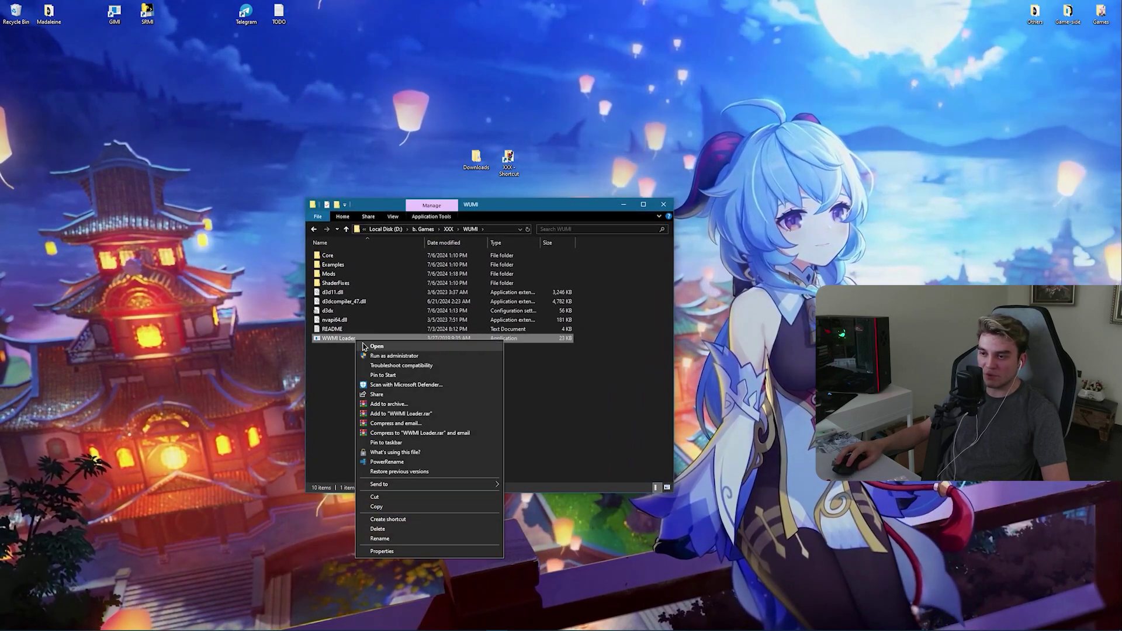
{"action": "left_click", "coordinate": [388, 519]}
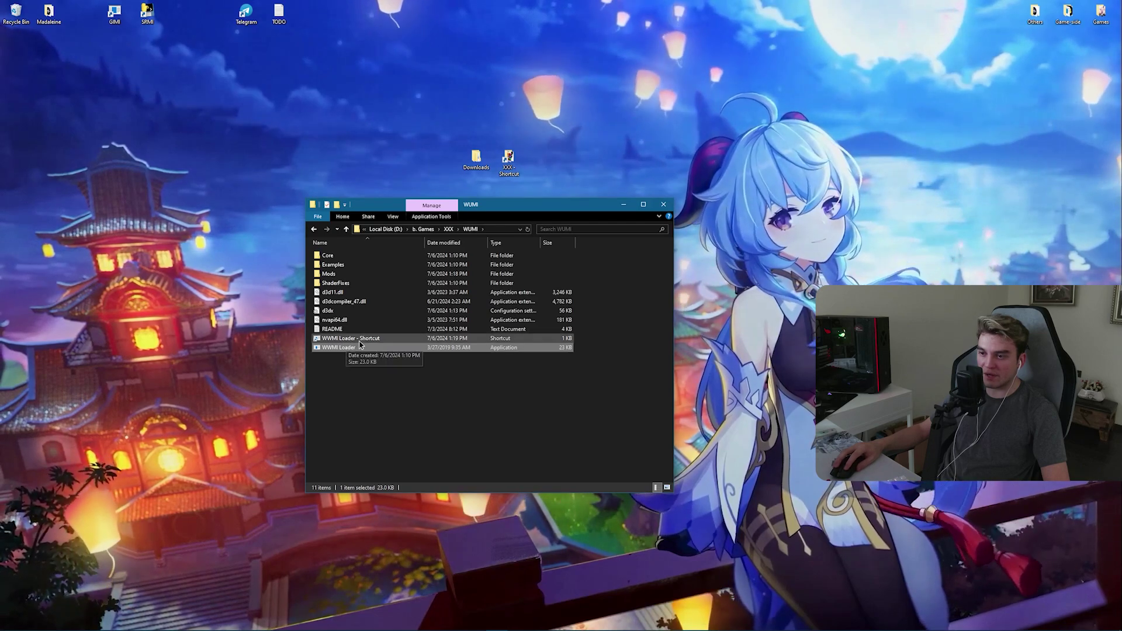
Rename the WWMI Loader shortcut to WUMI and place it on the desktop beside SRMI
{"action": "left_click", "coordinate": [337, 340]}
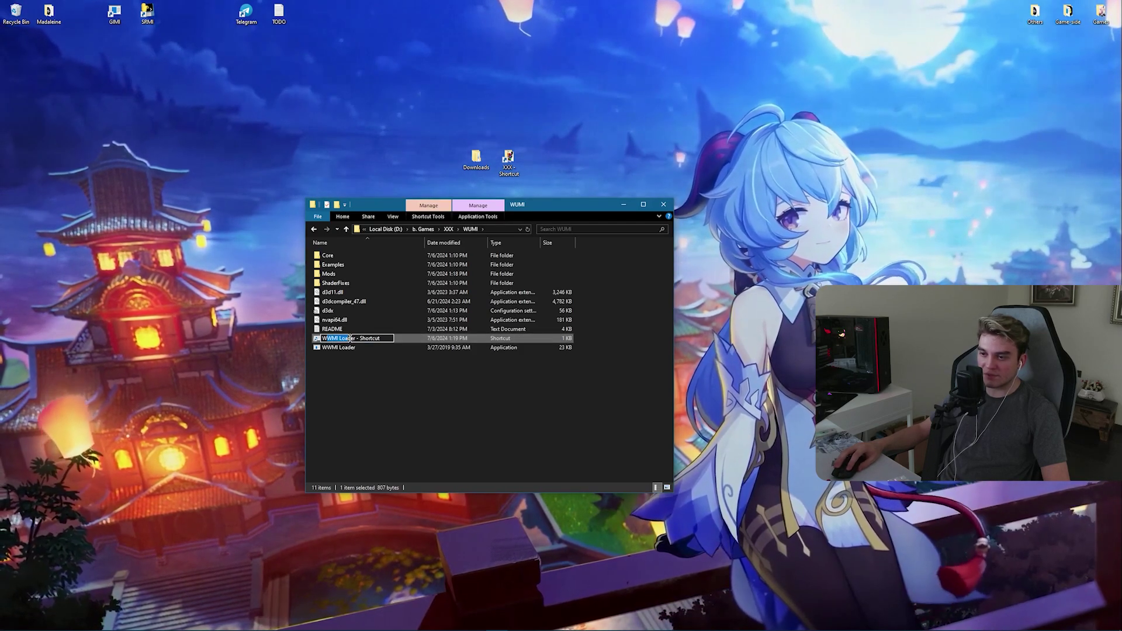
{"action": "left_click_drag", "start_coordinate": [350, 338], "coordinate": [193, 35]}
{"action": "type", "text": "WUMI"}
{"action": "key", "text": "Return"}
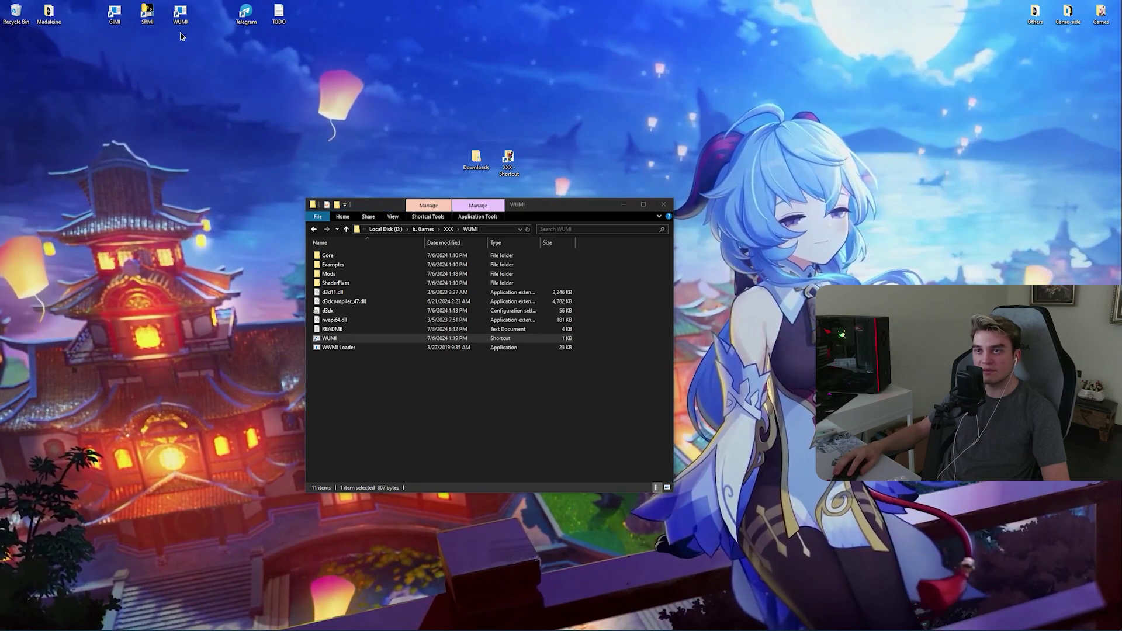
Clear the desktop of open windows and view the options available for the WUMI shortcut
{"action": "key", "text": "super+d"}
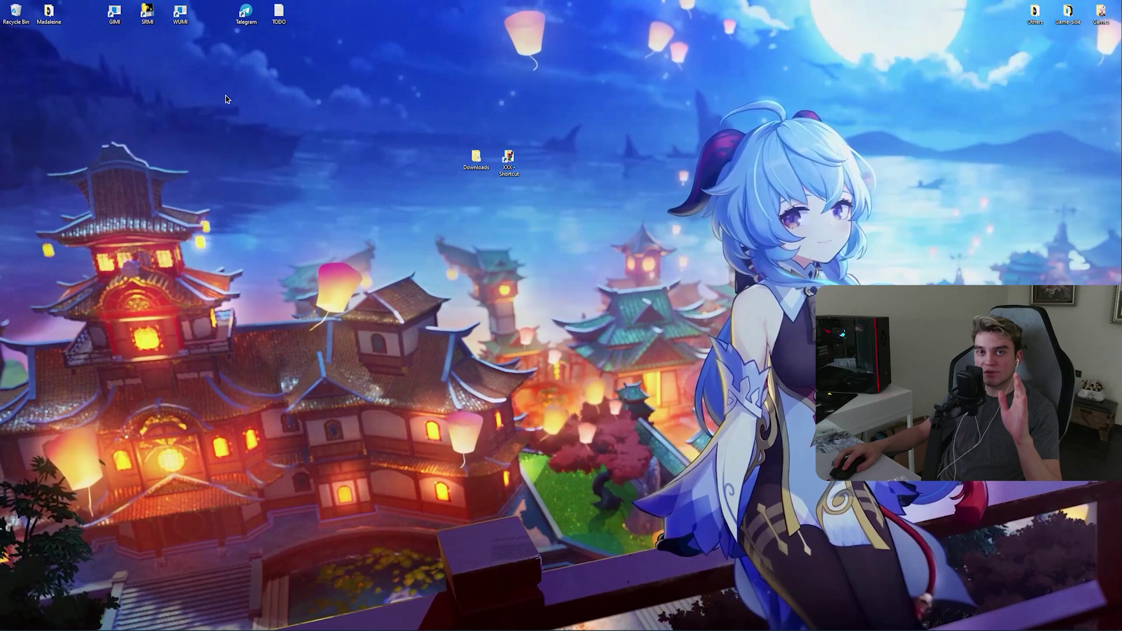
{"action": "right_click", "coordinate": [183, 19]}
{"action": "key", "text": "Escape"}
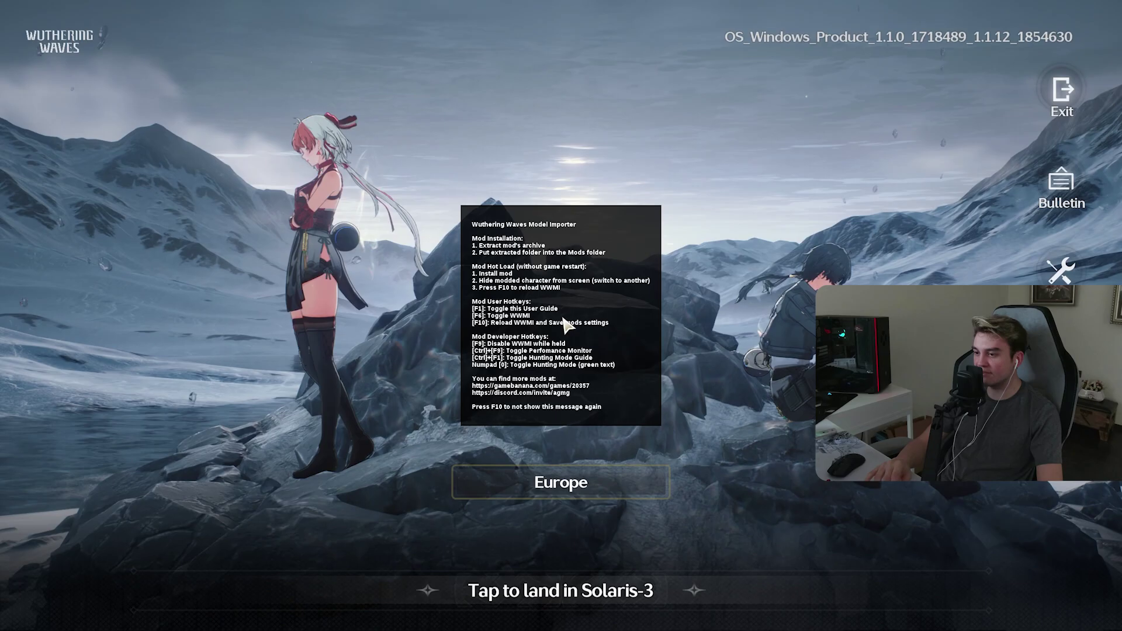
Dismiss the Wuthering Waves Model Importer guide message in the game and switch to the red-haired Yinlin character
{"action": "key", "text": "F10"}
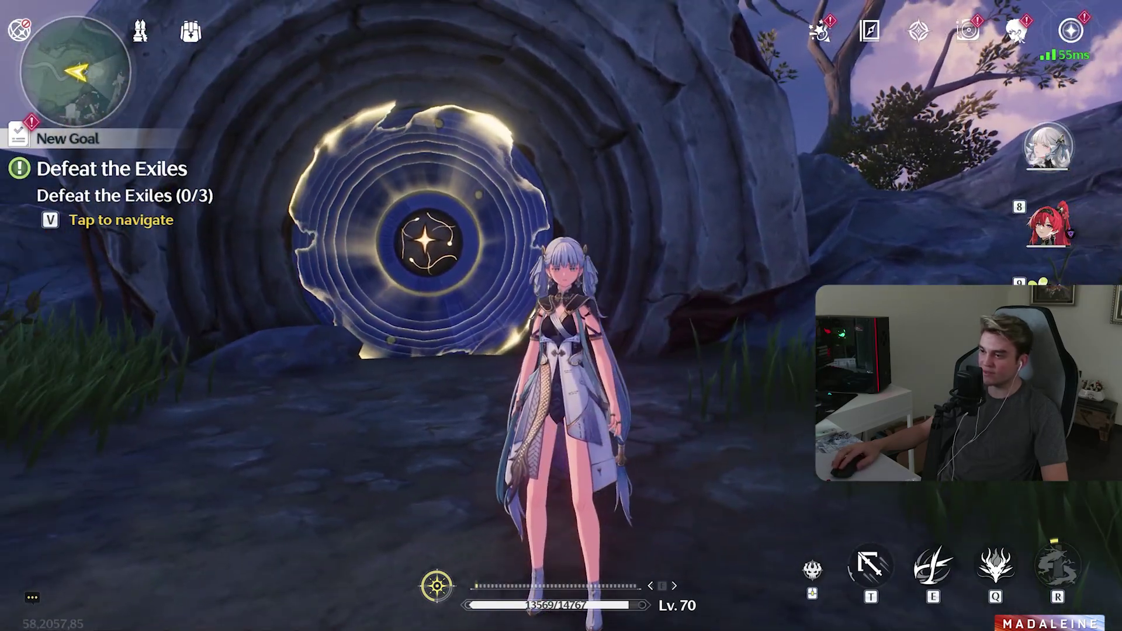
{"action": "key", "text": "8"}
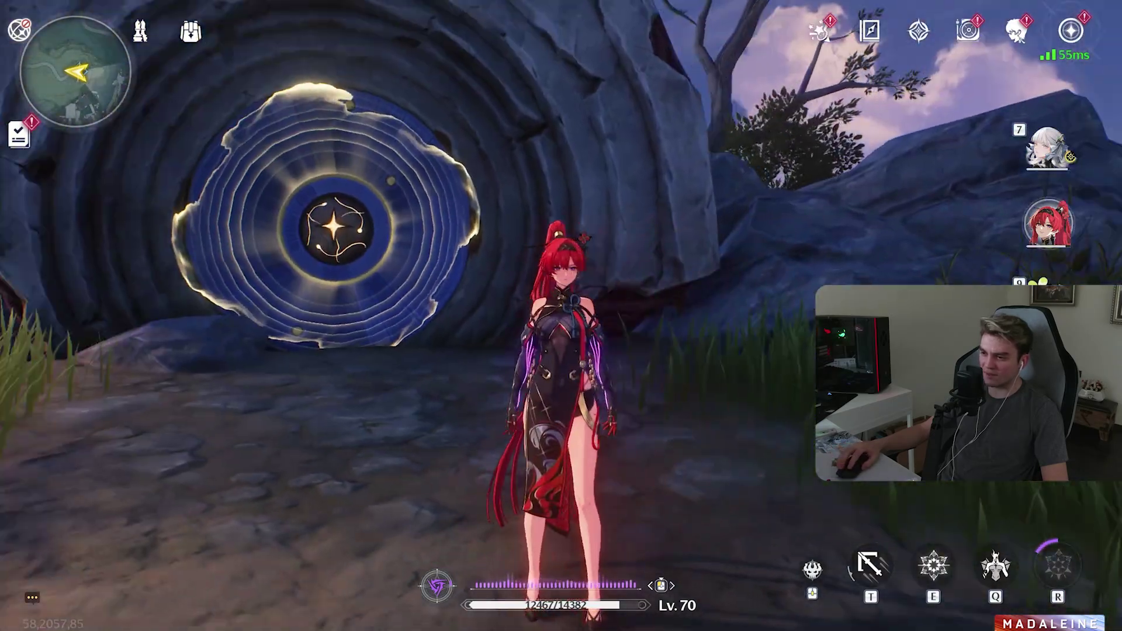
Open a File Explorer window over the running game and go to the Mods folder inside WUMI
{"action": "key", "text": "super"}
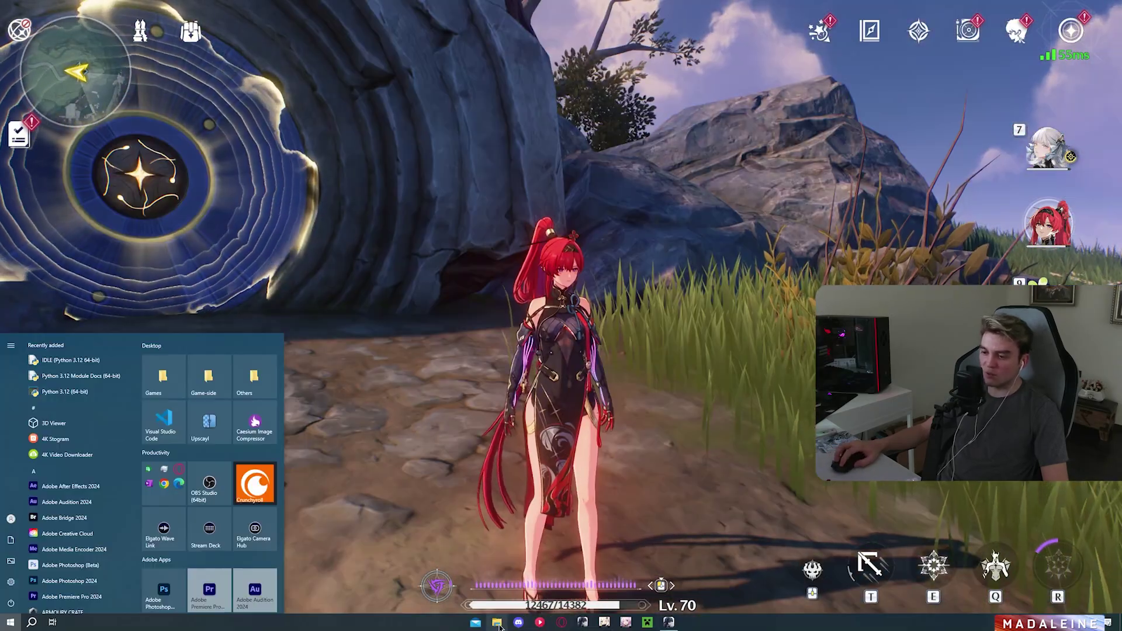
{"action": "key", "text": "Escape"}
{"action": "key", "text": "super+e"}
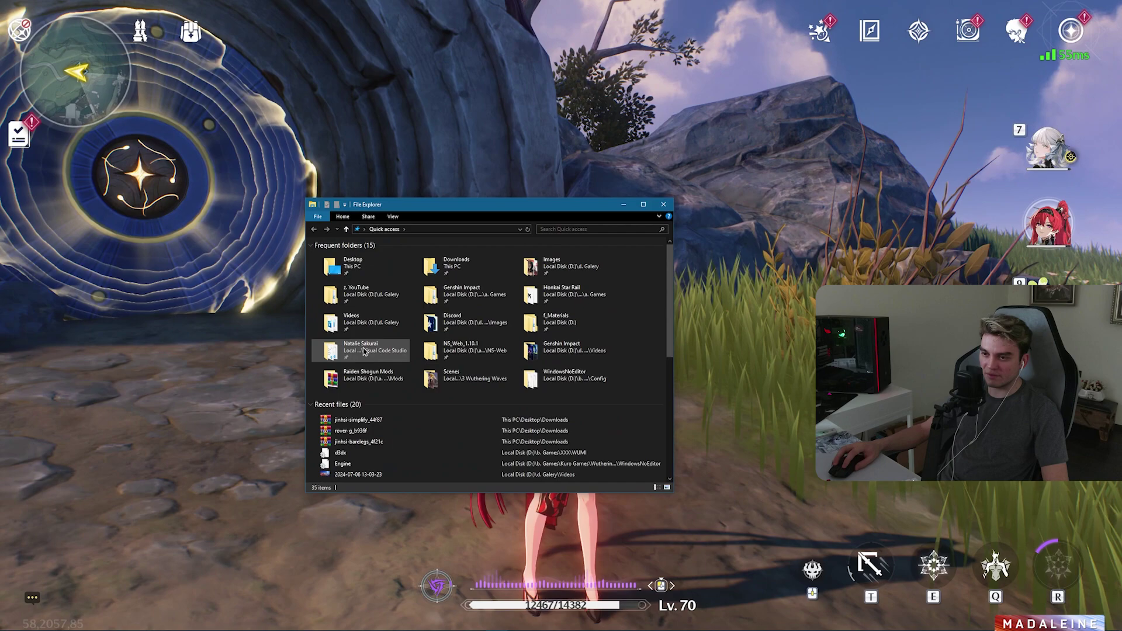
{"action": "double_click", "coordinate": [336, 363]}
{"action": "double_click", "coordinate": [330, 274]}
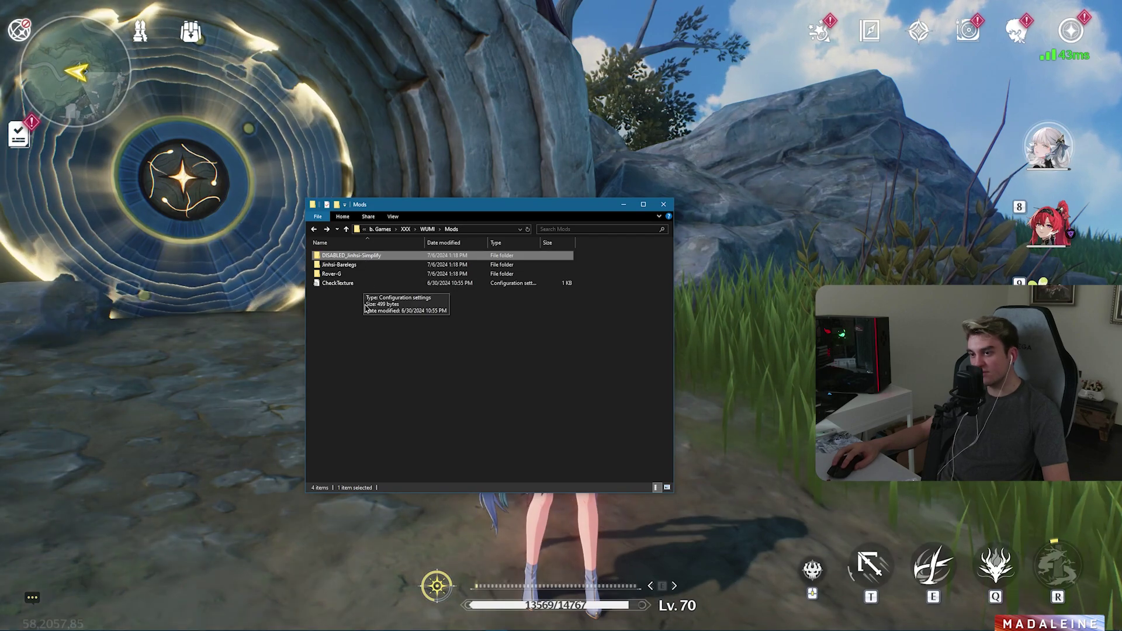
Open the name of the DISABLED_Jinhsi-Simplify folder for editing at its DISABLED_ prefix
{"action": "left_click", "coordinate": [349, 258]}
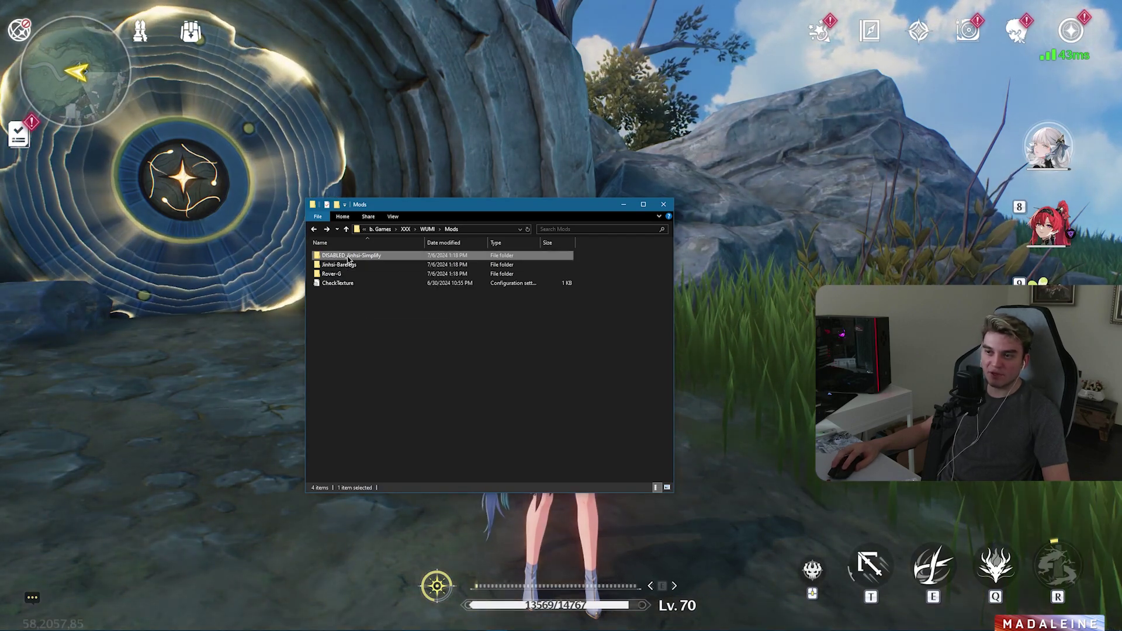
{"action": "double_click", "coordinate": [344, 256]}
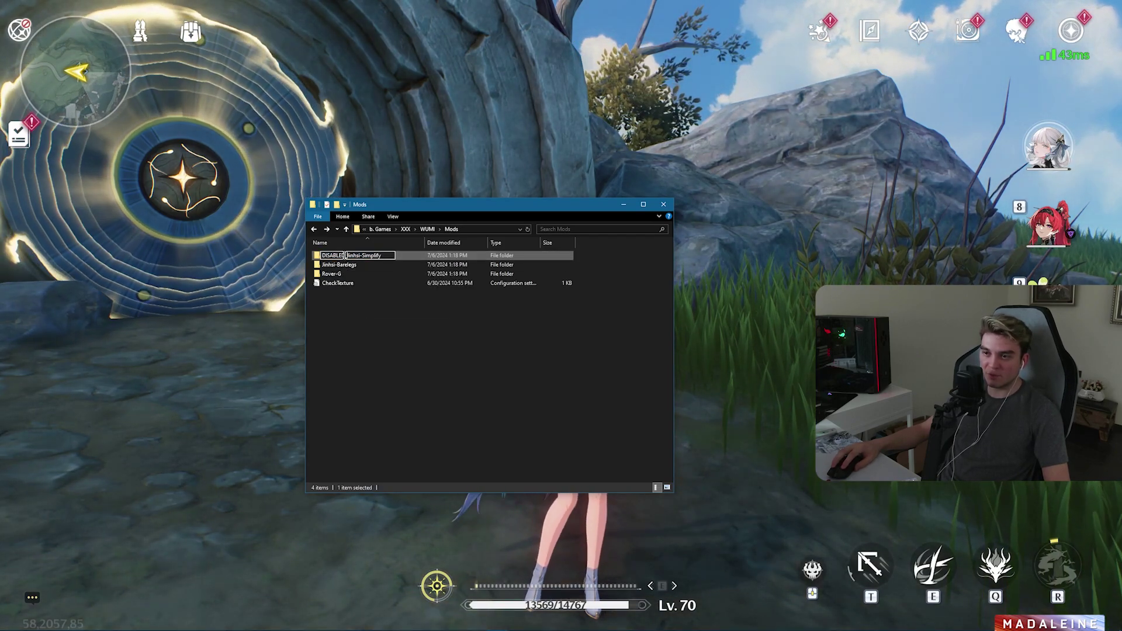
{"action": "left_click", "coordinate": [346, 256]}
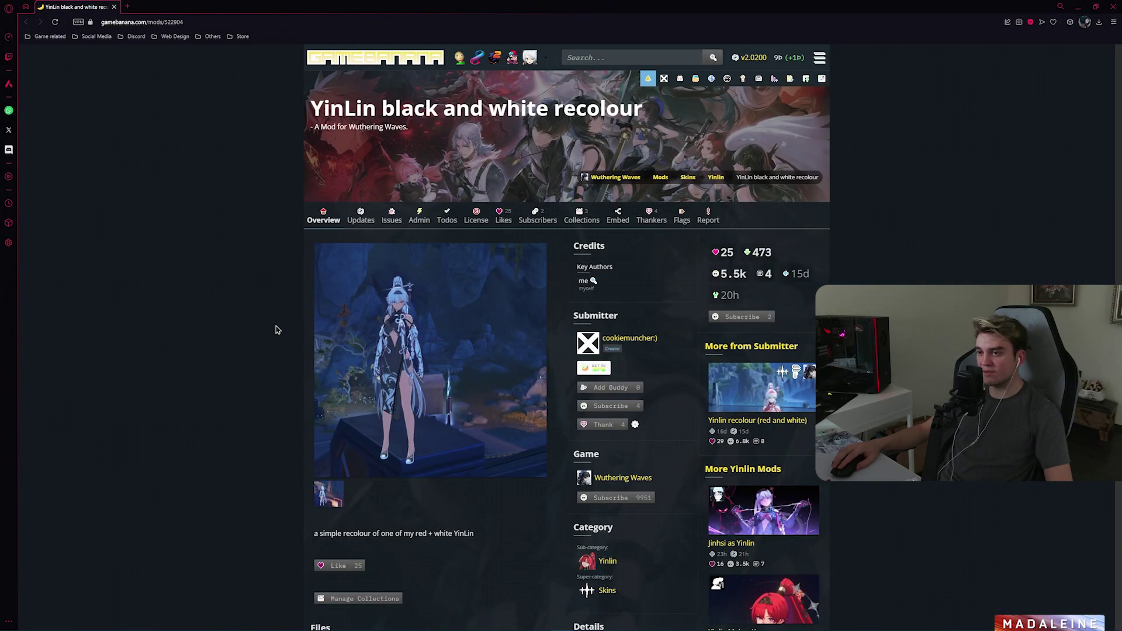
Look through the YinLin black and white recolour mod page on GameBanana, including its downloadable files
{"action": "scroll", "coordinate": [277, 330], "scroll_direction": "down", "scroll_amount": 7}
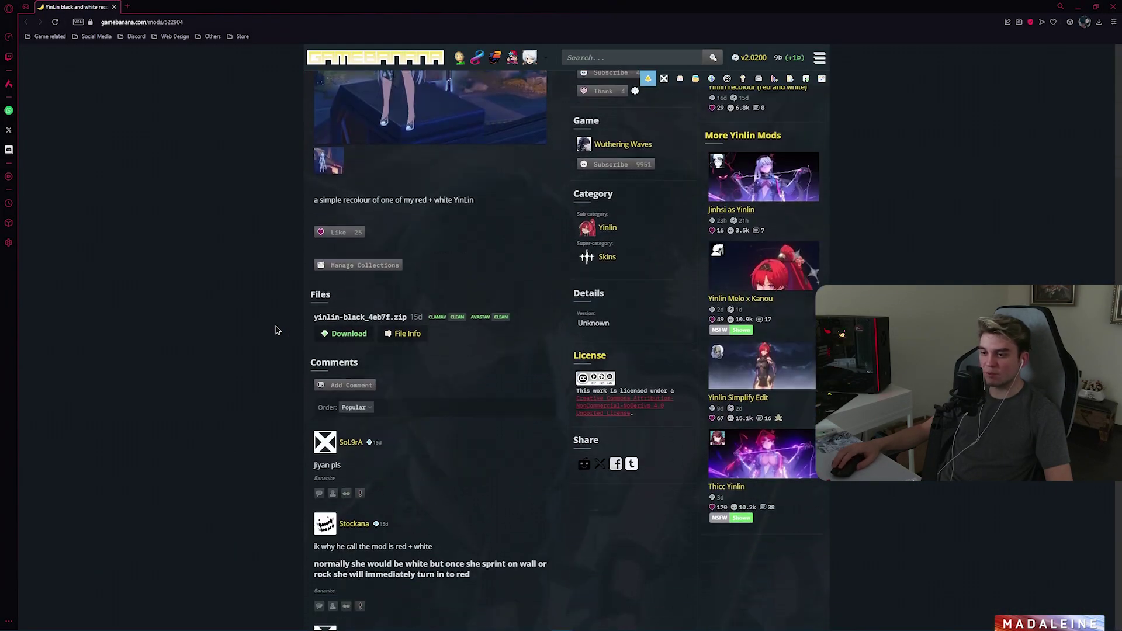
{"action": "scroll", "coordinate": [276, 321], "scroll_direction": "up", "scroll_amount": 3}
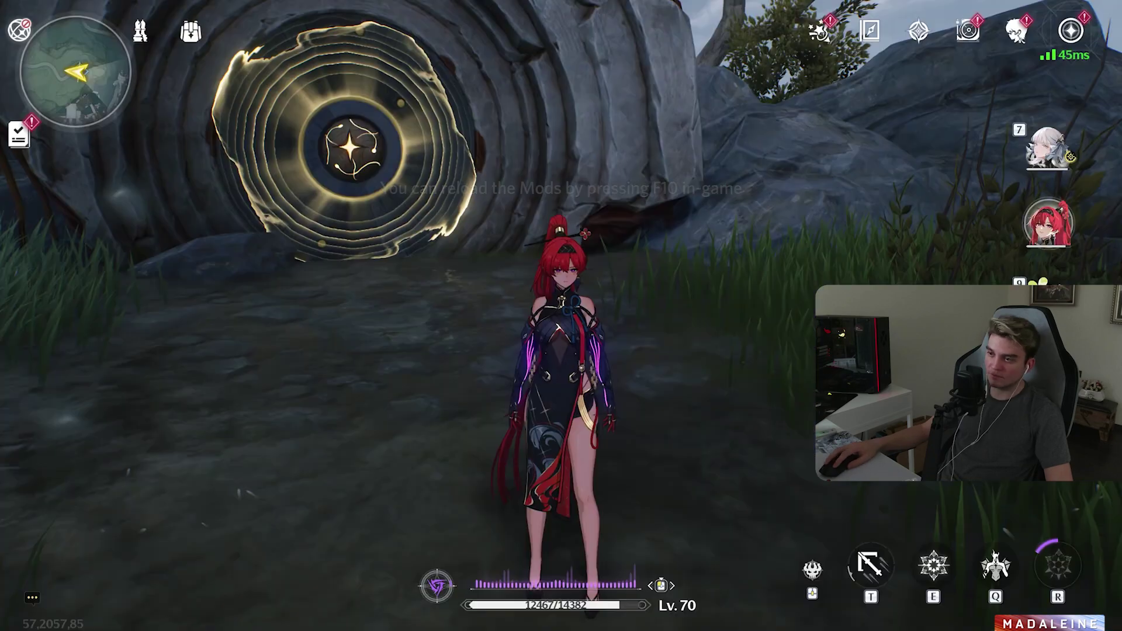
Reload the mods in Wuthering Waves and switch to the Yinlin character to show her recoloured skin
{"action": "key", "text": "F10"}
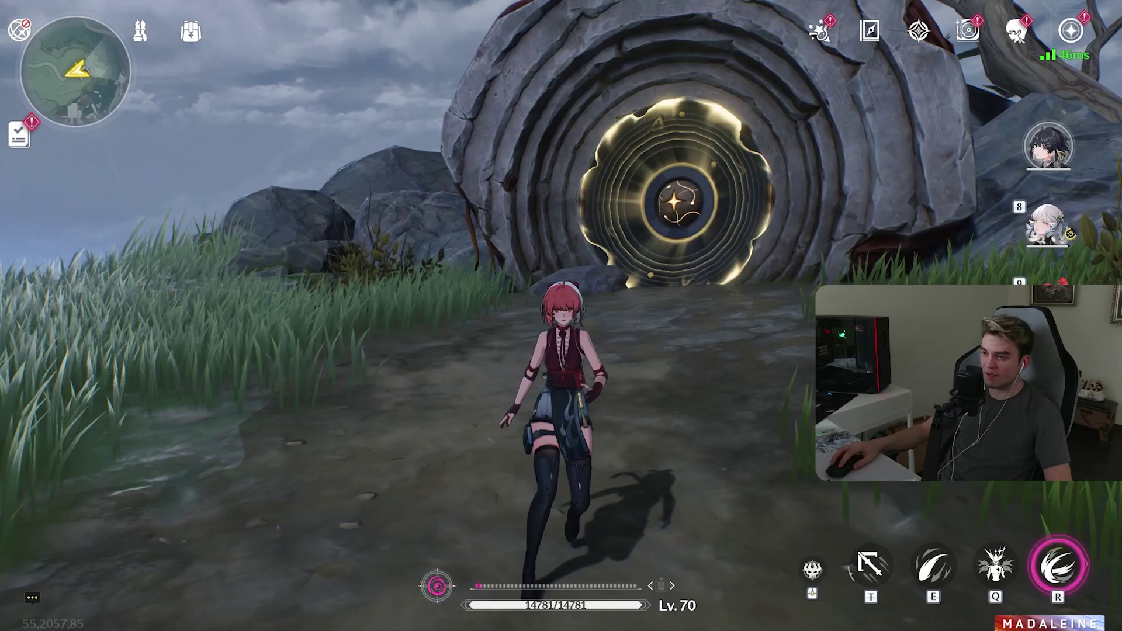
{"action": "key", "text": "2"}
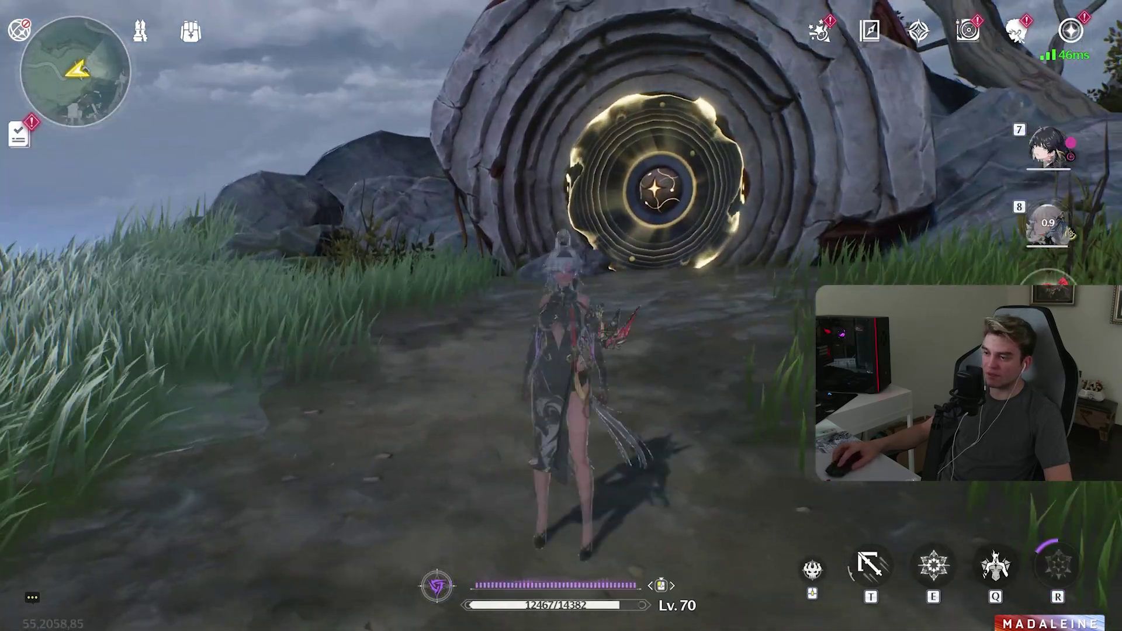